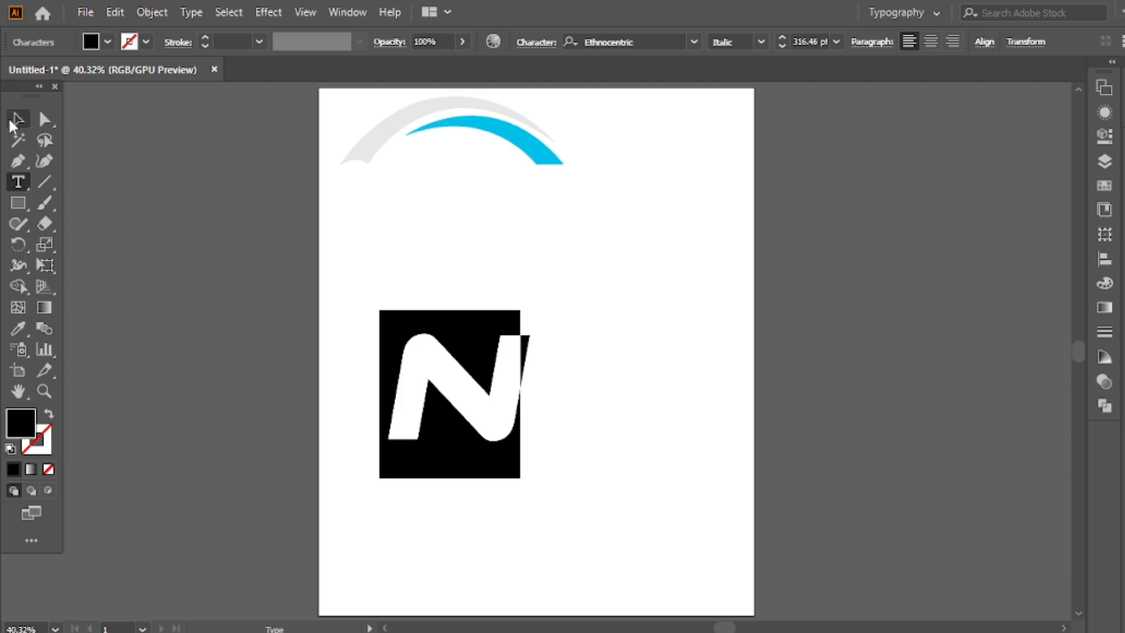
- Duplicate the letter N just to its right and change the copy to the letter S
{"action": "left_click", "coordinate": [13, 121]}
{"action": "left_click_drag", "start_coordinate": [444, 381], "coordinate": [620, 381]}
{"action": "double_click", "coordinate": [563, 375]}
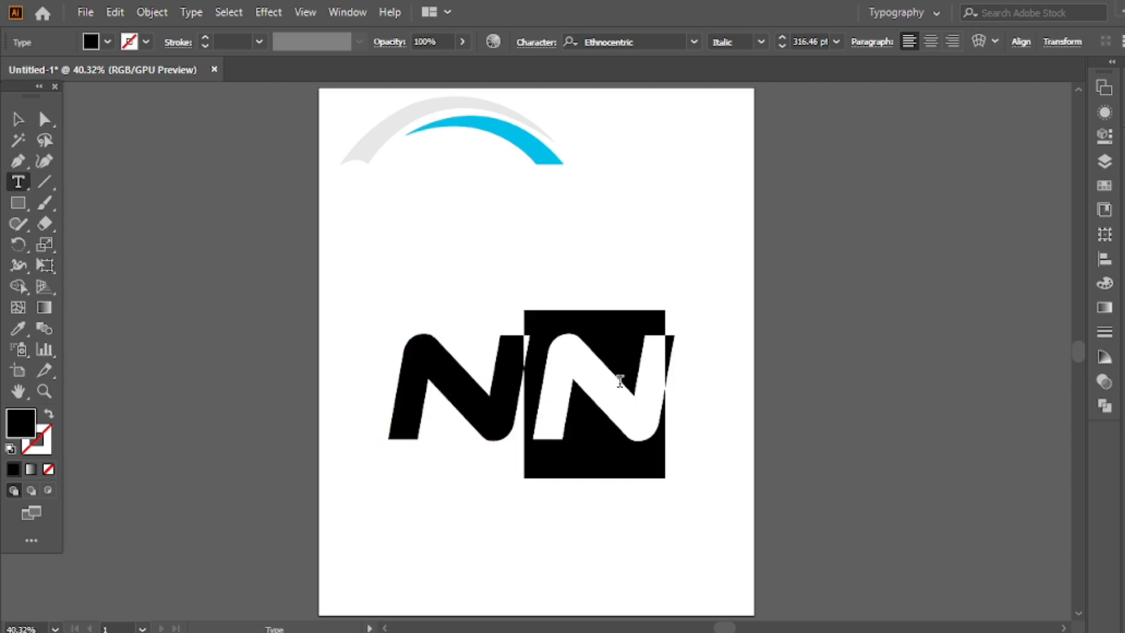
{"action": "type", "text": "S"}
{"action": "left_click", "coordinate": [18, 119]}
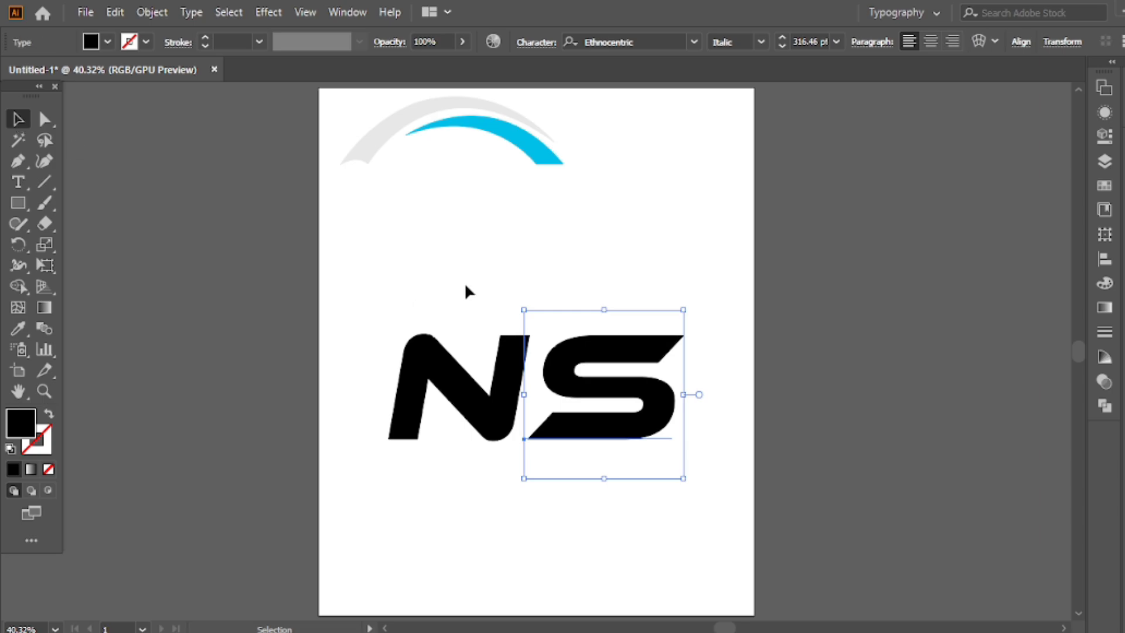
{"action": "left_click", "coordinate": [460, 217]}
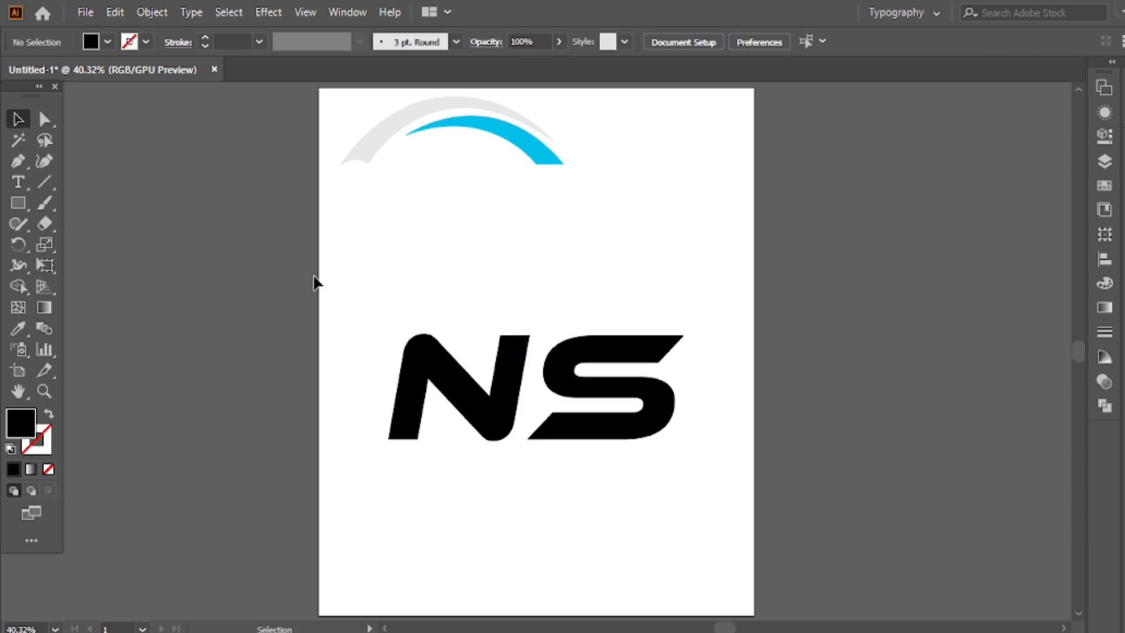
- Align the N and S to each other by their vertical centers
{"action": "left_click_drag", "start_coordinate": [409, 288], "coordinate": [639, 404]}
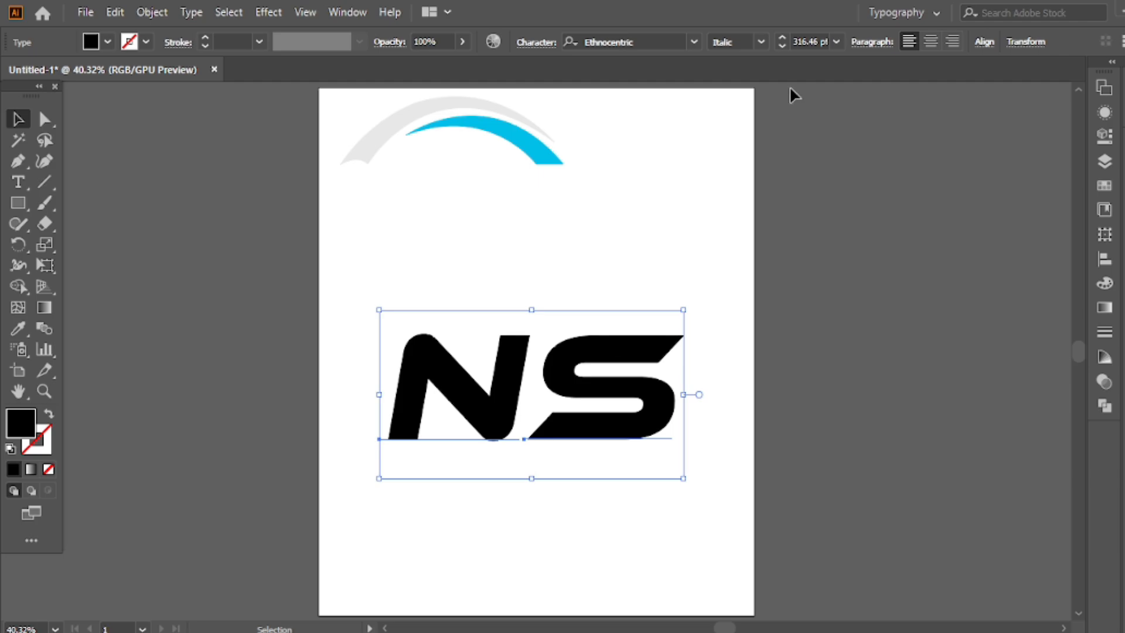
{"action": "left_click", "coordinate": [985, 42]}
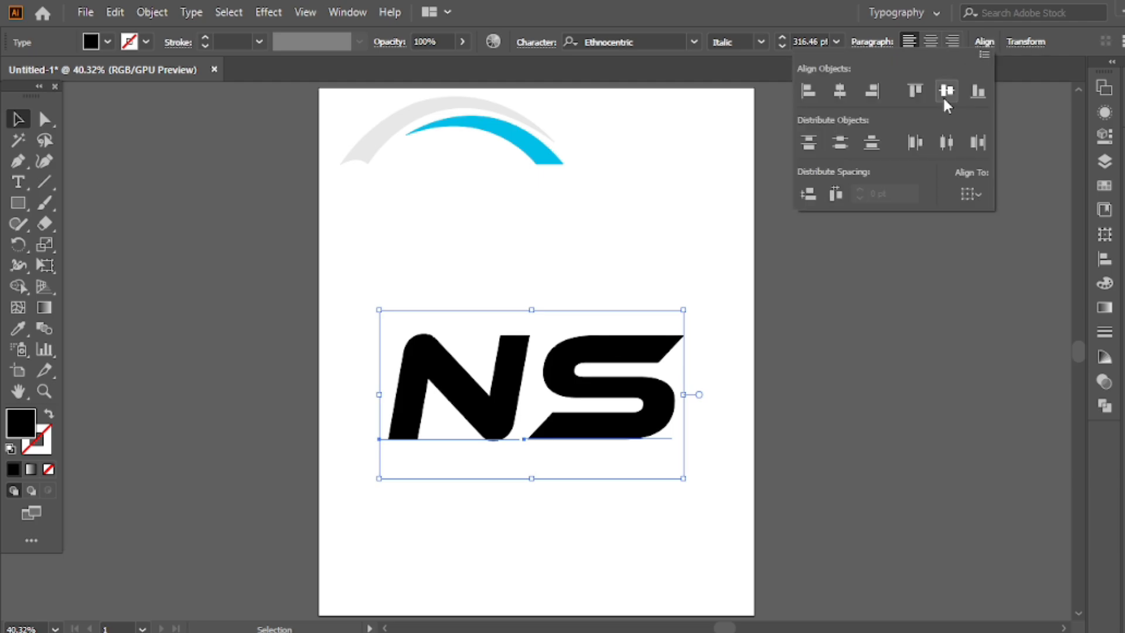
{"action": "left_click", "coordinate": [636, 287]}
- Move the S left so its rounded left side overlaps the N's right stem without protruding past the stem's left edge
{"action": "left_click_drag", "start_coordinate": [567, 377], "coordinate": [519, 371]}
{"action": "left_click", "coordinate": [492, 364]}
{"action": "scroll", "coordinate": [495, 370], "scroll_direction": "up", "scroll_amount": 5}
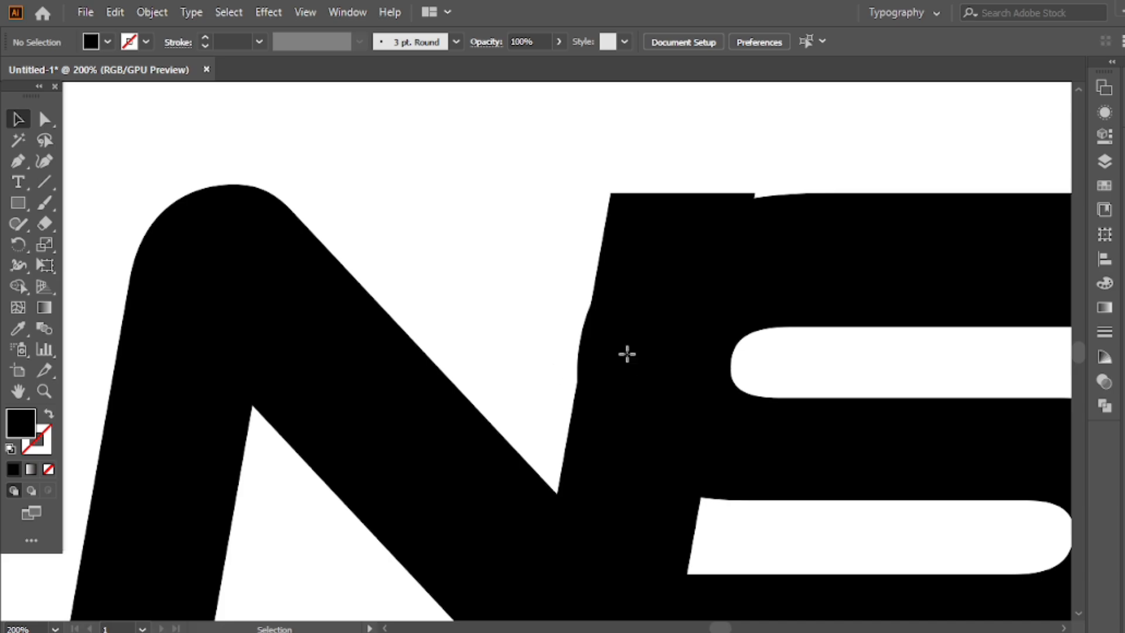
{"action": "left_click_drag", "start_coordinate": [628, 352], "coordinate": [608, 347]}
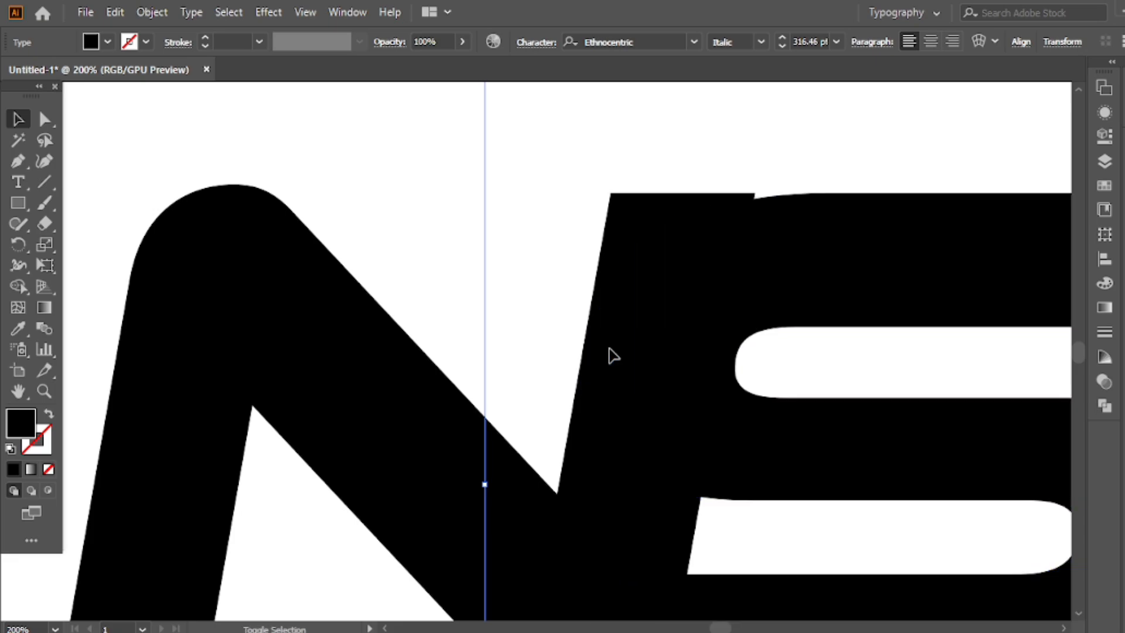
{"action": "scroll", "coordinate": [599, 252], "scroll_direction": "down", "scroll_amount": 5}
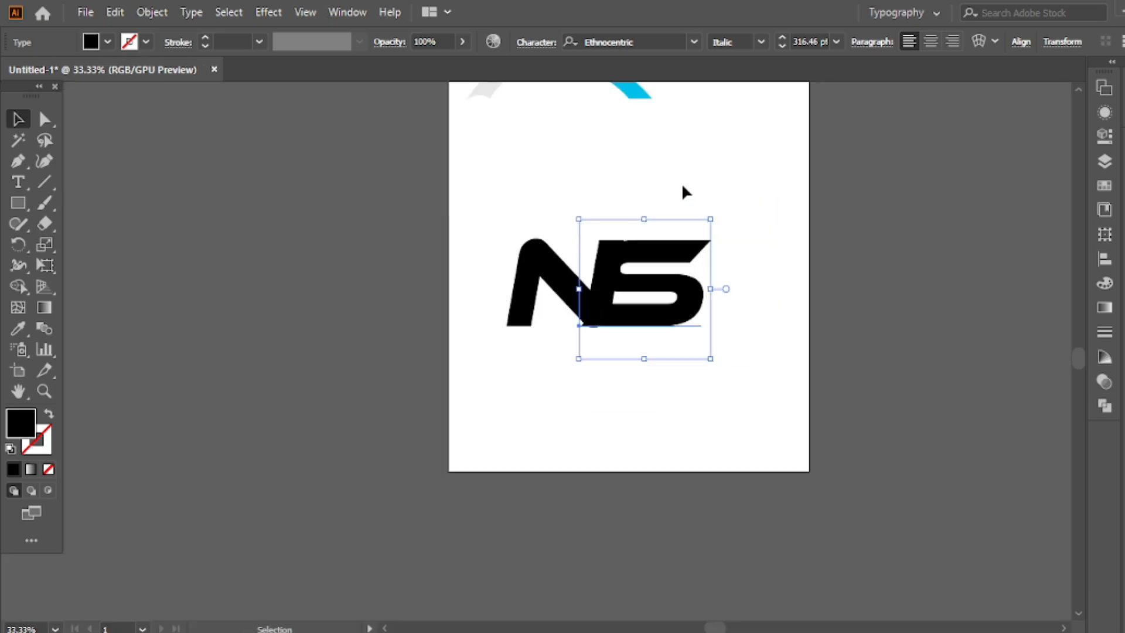
{"action": "left_click", "coordinate": [681, 184]}
{"action": "scroll", "coordinate": [618, 274], "scroll_direction": "up", "scroll_amount": 2}
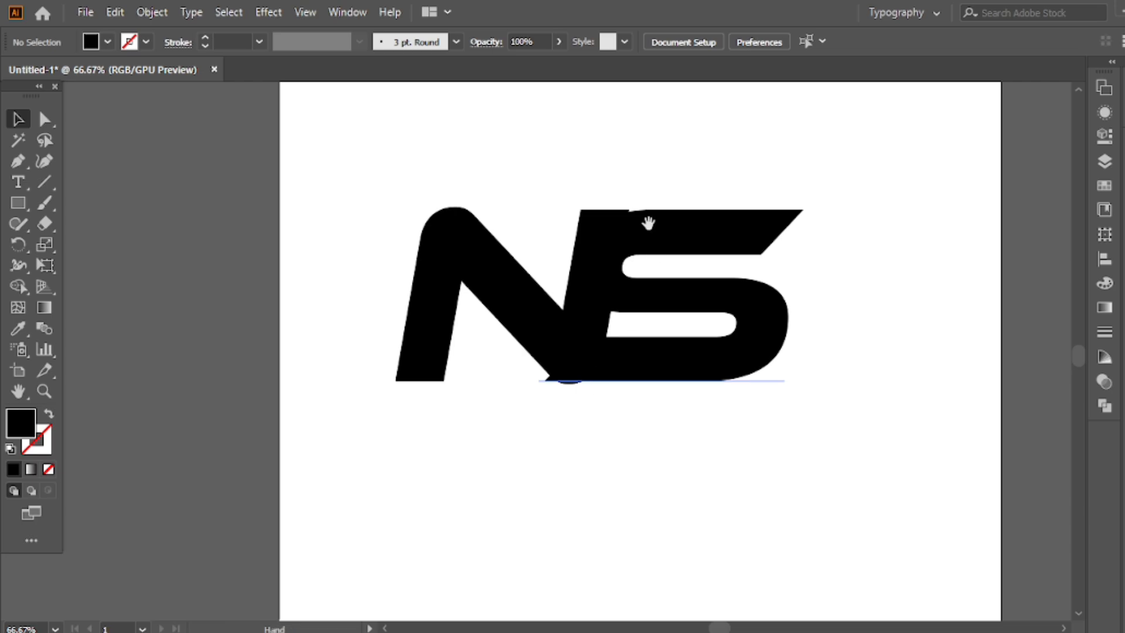
{"action": "scroll", "coordinate": [626, 293], "scroll_direction": "down", "scroll_amount": 2}
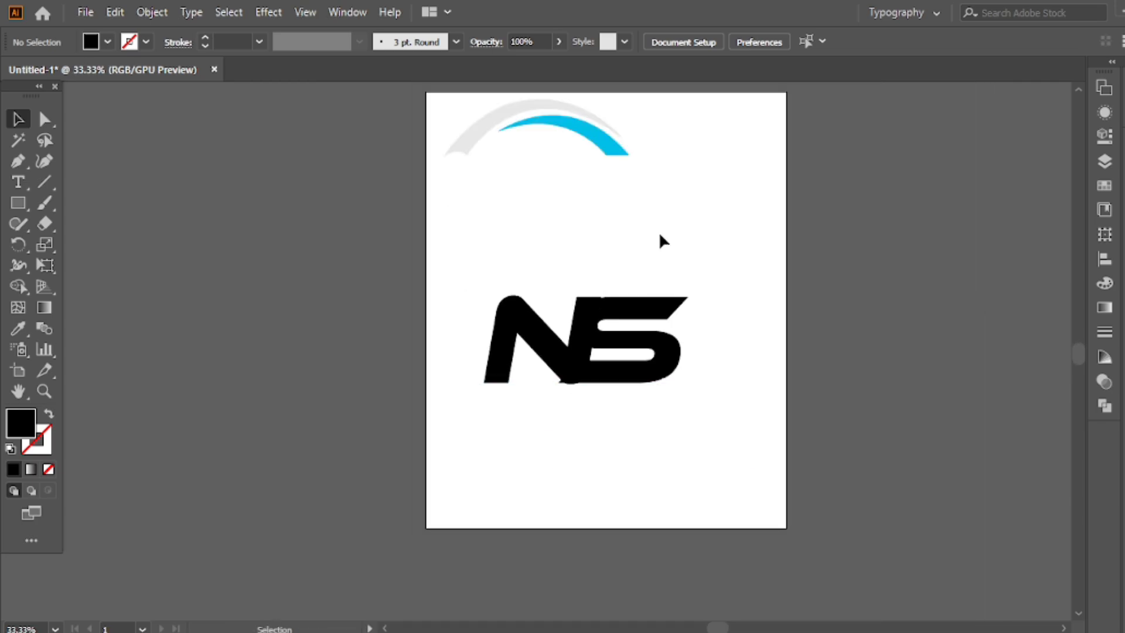
{"action": "scroll", "coordinate": [532, 269], "scroll_direction": "up", "scroll_amount": 1}
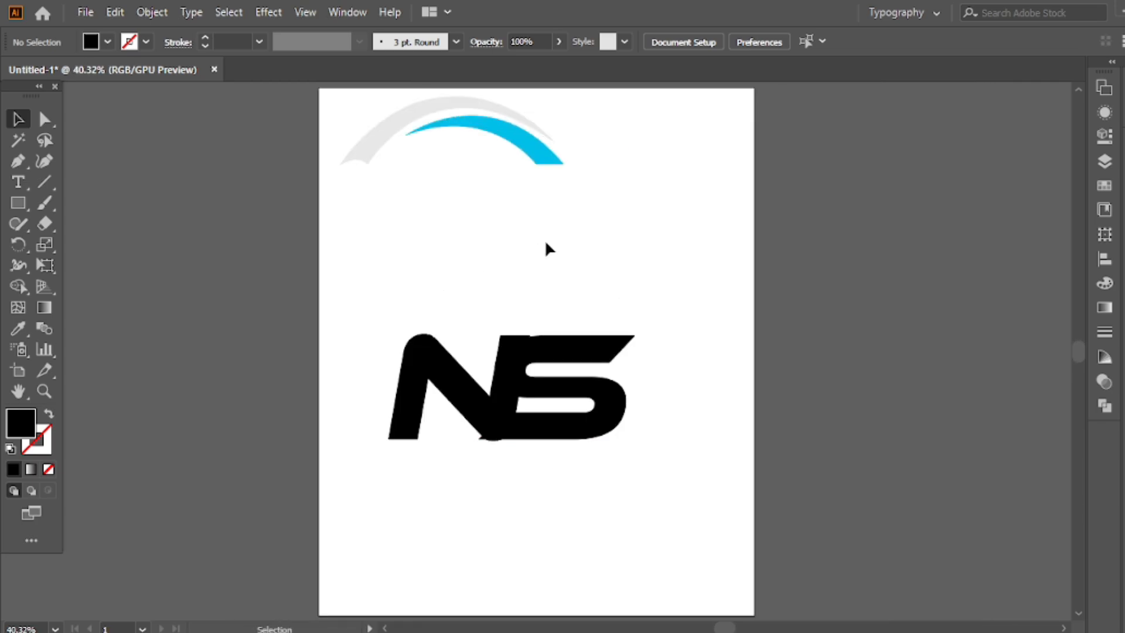
- Expand both the N and S text objects into editable vector shapes
{"action": "left_click_drag", "start_coordinate": [378, 289], "coordinate": [498, 348]}
{"action": "left_click", "coordinate": [151, 12]}
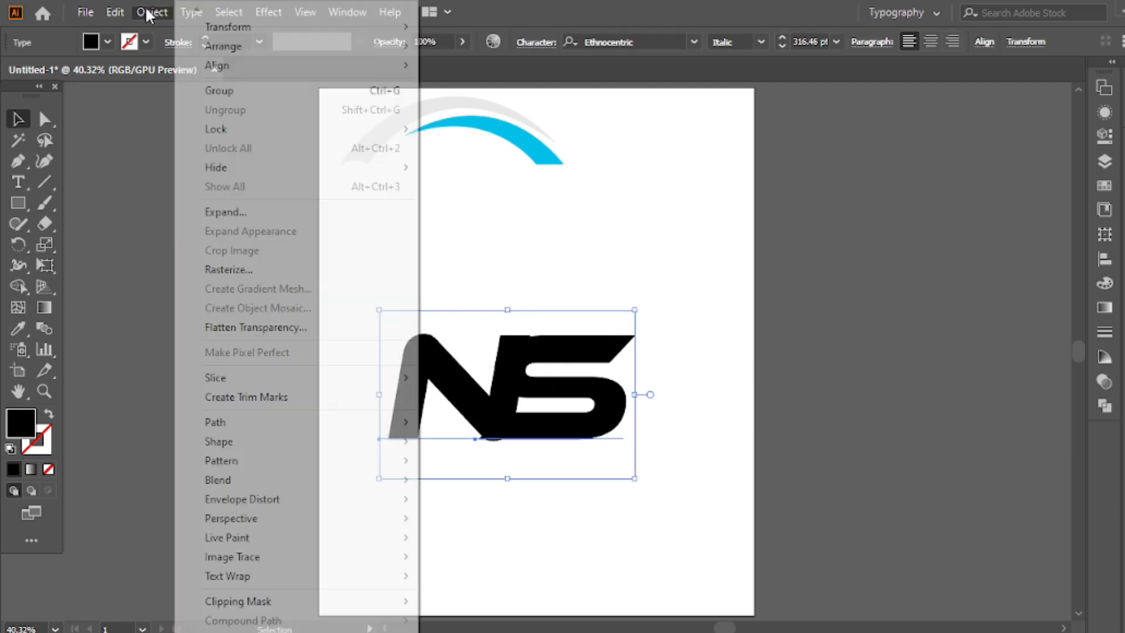
{"action": "left_click", "coordinate": [251, 221]}
{"action": "left_click", "coordinate": [550, 424]}
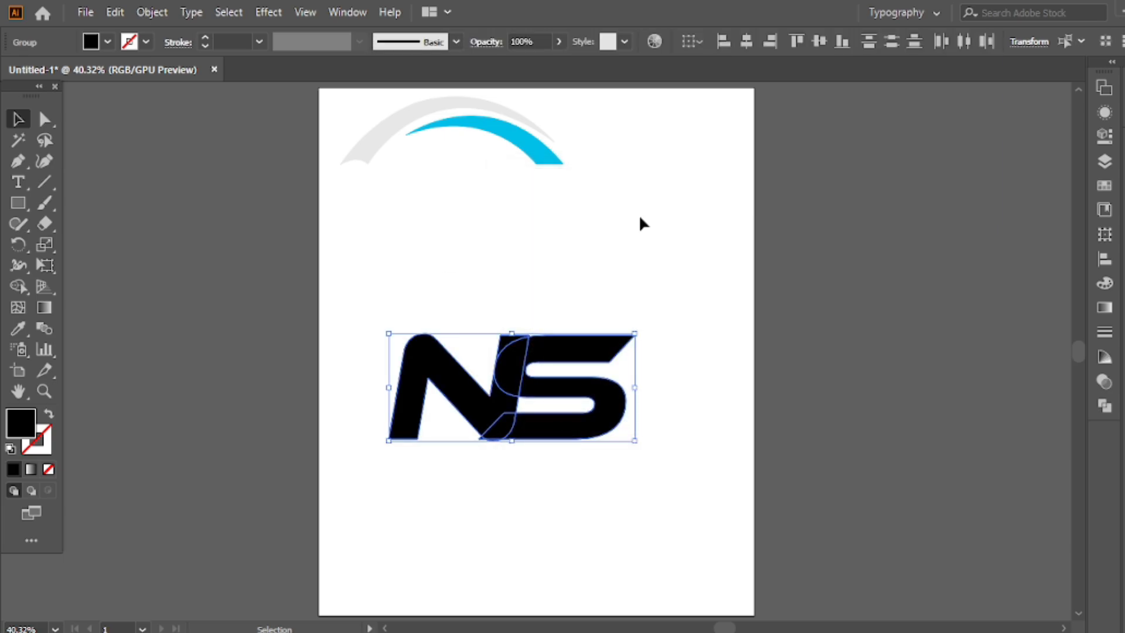
{"action": "left_click", "coordinate": [538, 242]}
- Move the two anchor points at the S's lower-left slanted end to the right until that end clears the N
{"action": "left_click_drag", "start_coordinate": [610, 271], "coordinate": [425, 437]}
{"action": "left_click", "coordinate": [468, 367]}
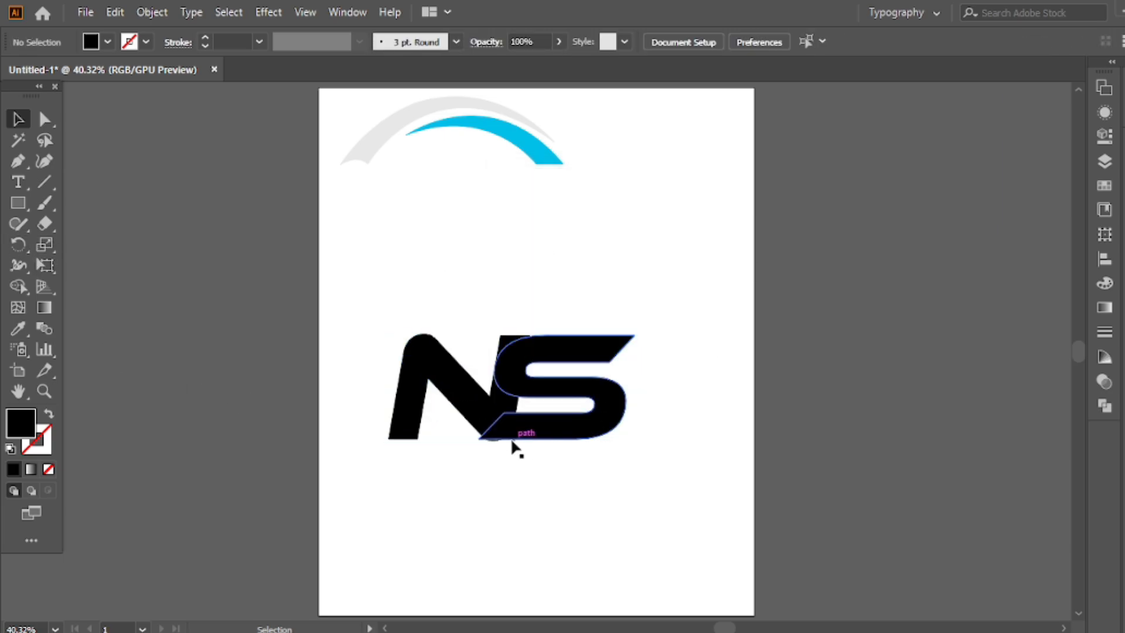
{"action": "scroll", "coordinate": [514, 442], "scroll_direction": "up", "scroll_amount": 3}
{"action": "key", "text": "a"}
{"action": "left_click", "coordinate": [432, 437]}
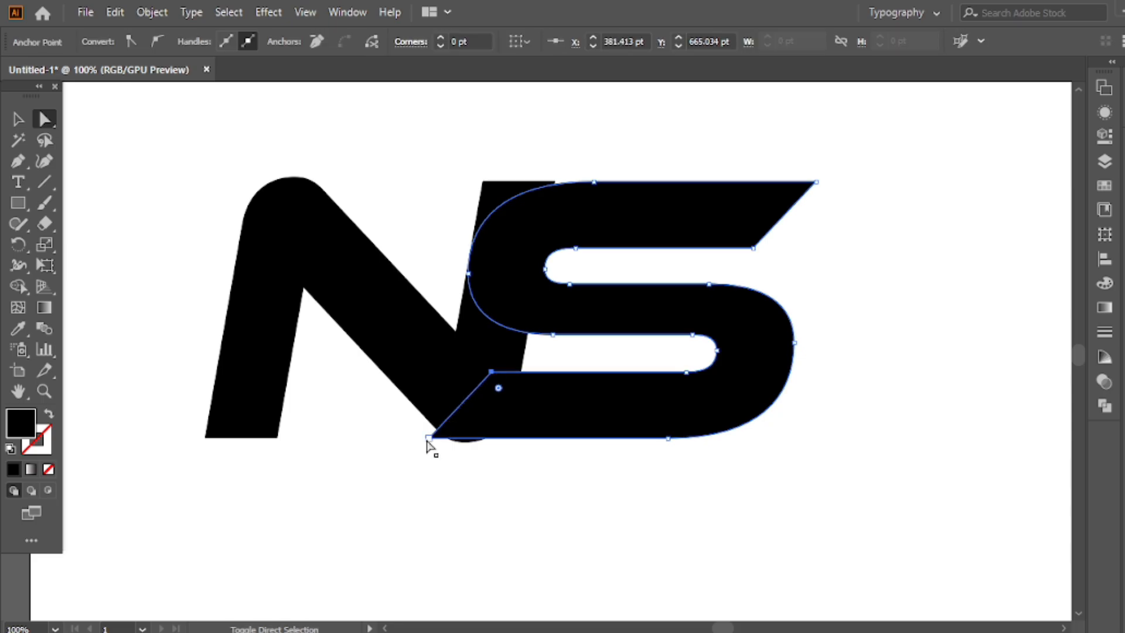
{"action": "left_click_drag", "start_coordinate": [435, 438], "coordinate": [499, 438]}
{"action": "left_click", "coordinate": [491, 489]}
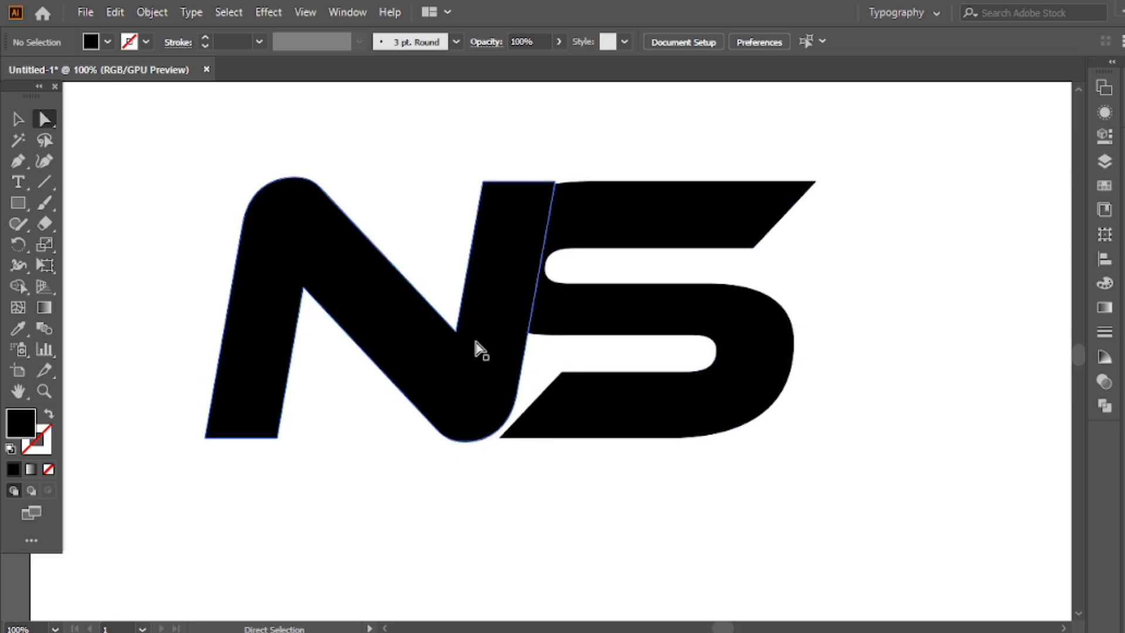
- With Shape Builder, remove the N's stem top outside the S curve and merge the overlapping area into the S
{"action": "scroll", "coordinate": [477, 330], "scroll_direction": "down", "scroll_amount": 2}
{"action": "key", "text": "v"}
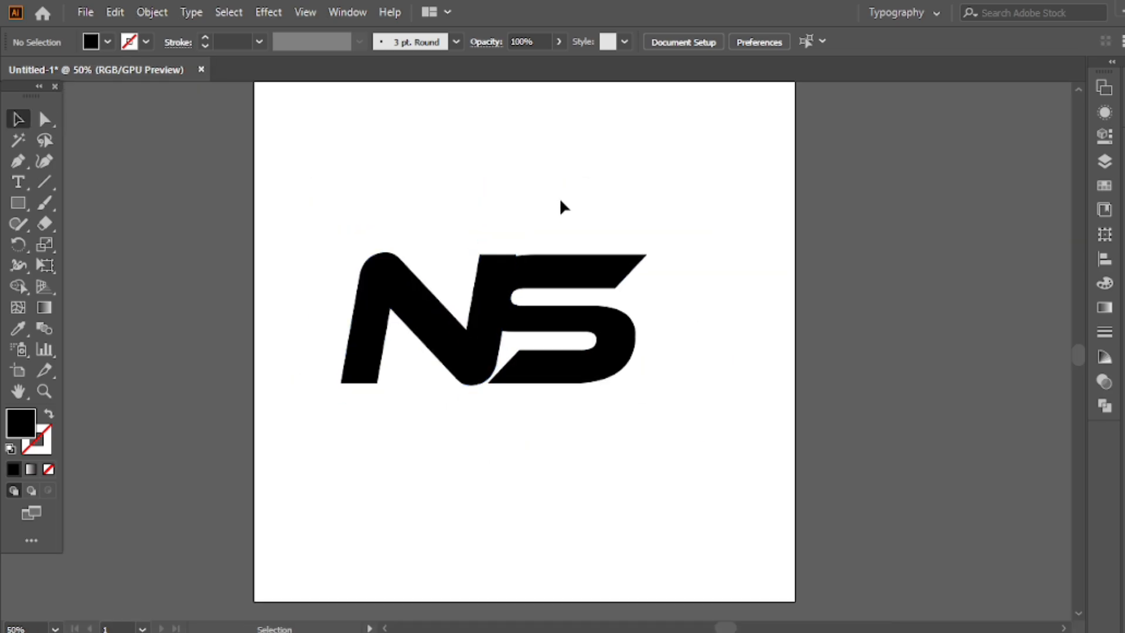
{"action": "left_click_drag", "start_coordinate": [559, 199], "coordinate": [403, 351]}
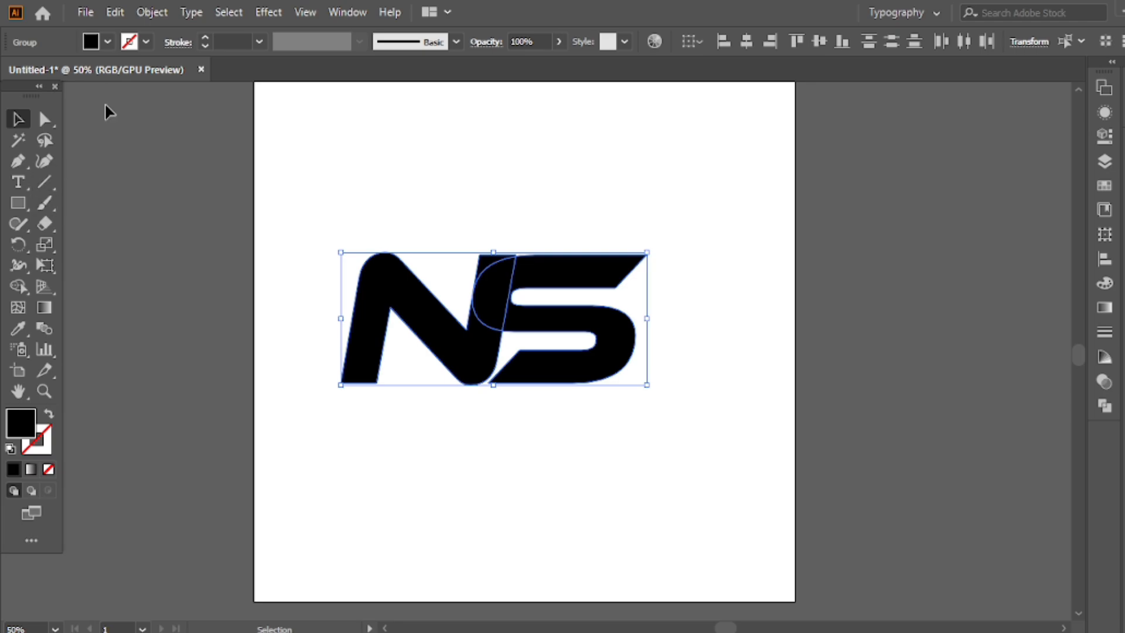
{"action": "left_click", "coordinate": [18, 286]}
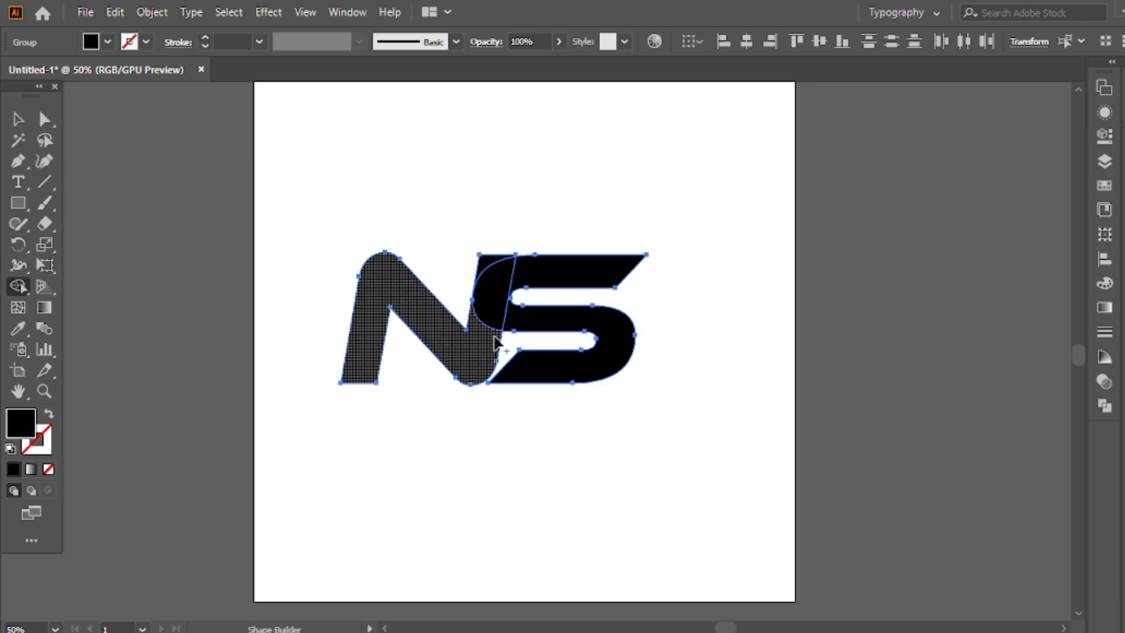
{"action": "left_click_drag", "start_coordinate": [497, 343], "coordinate": [491, 290]}
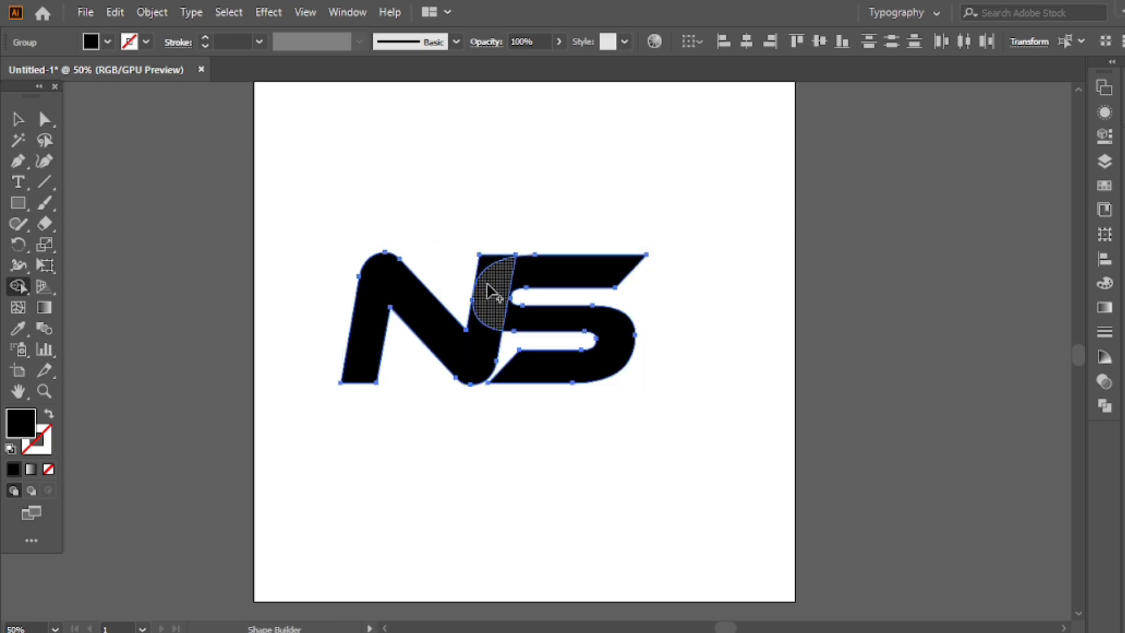
{"action": "left_click", "coordinate": [485, 264], "text": "alt"}
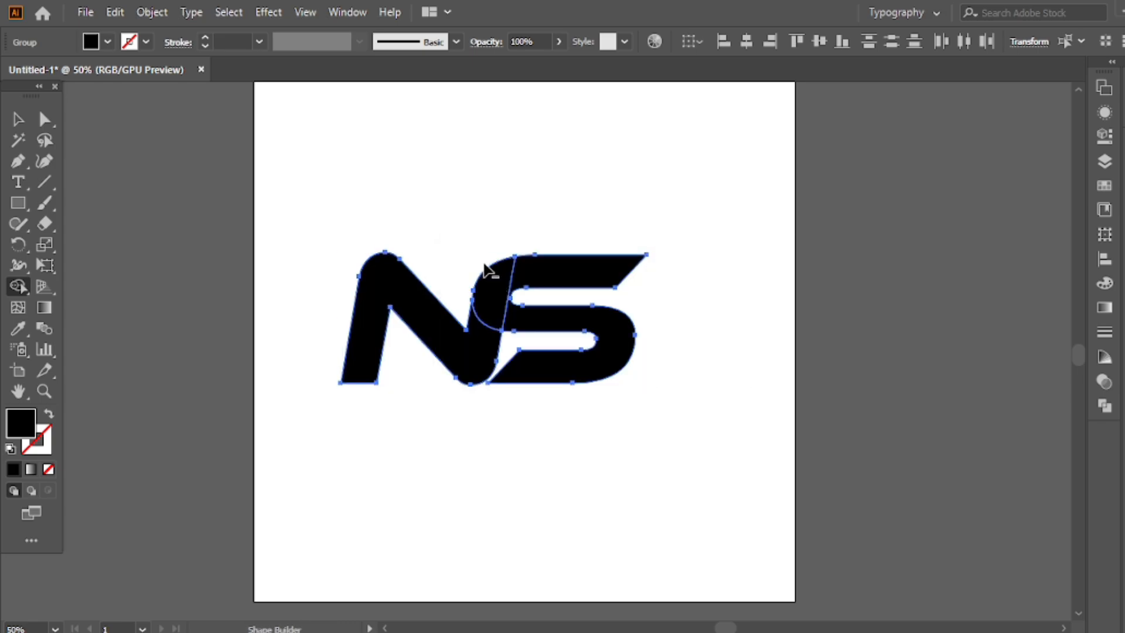
{"action": "mouse_move", "coordinate": [492, 298]}
{"action": "left_mouse_down"}
{"action": "mouse_move", "coordinate": [548, 276]}
{"action": "mouse_move", "coordinate": [510, 301]}
{"action": "left_mouse_up"}
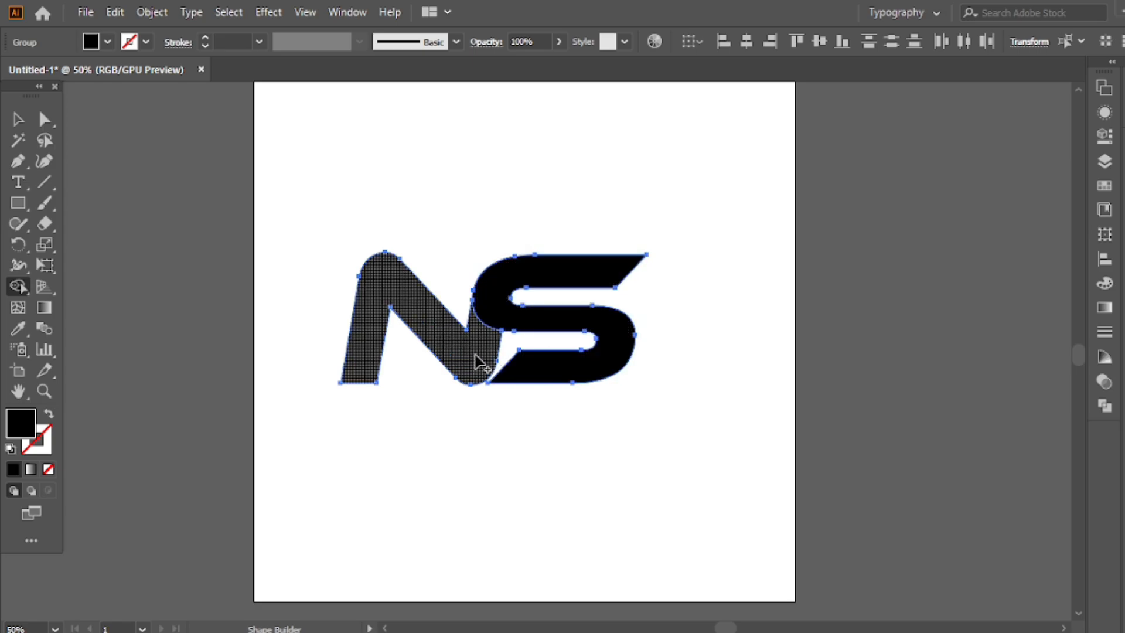
{"action": "left_click", "coordinate": [17, 119]}
{"action": "left_click", "coordinate": [354, 184]}
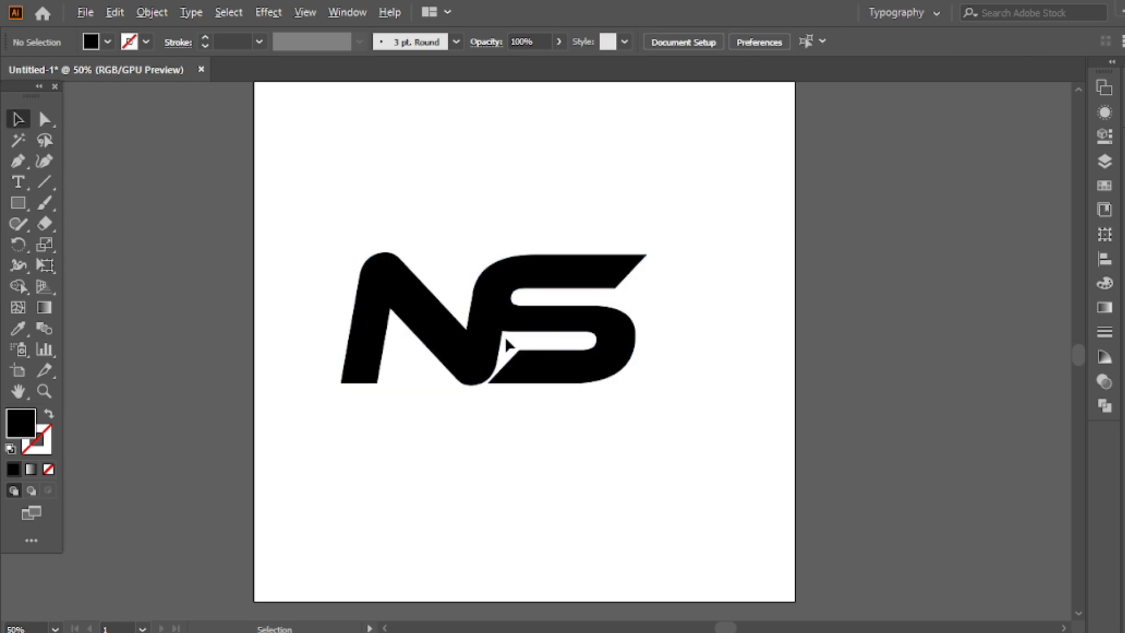
- Shift the anchor points of the N's curved cut edge down and slightly left to open a gap below the S
{"action": "scroll", "coordinate": [491, 336], "scroll_direction": "up", "scroll_amount": 3}
{"action": "left_click", "coordinate": [432, 280]}
{"action": "key", "text": "a"}
{"action": "left_click", "coordinate": [388, 210]}
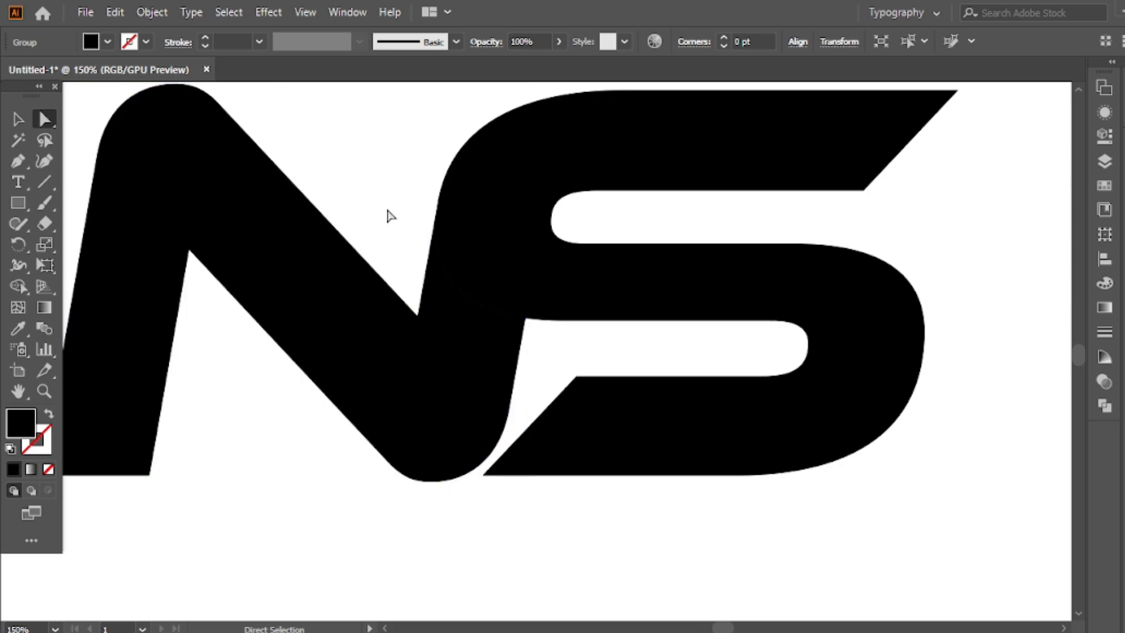
{"action": "left_click", "coordinate": [439, 322]}
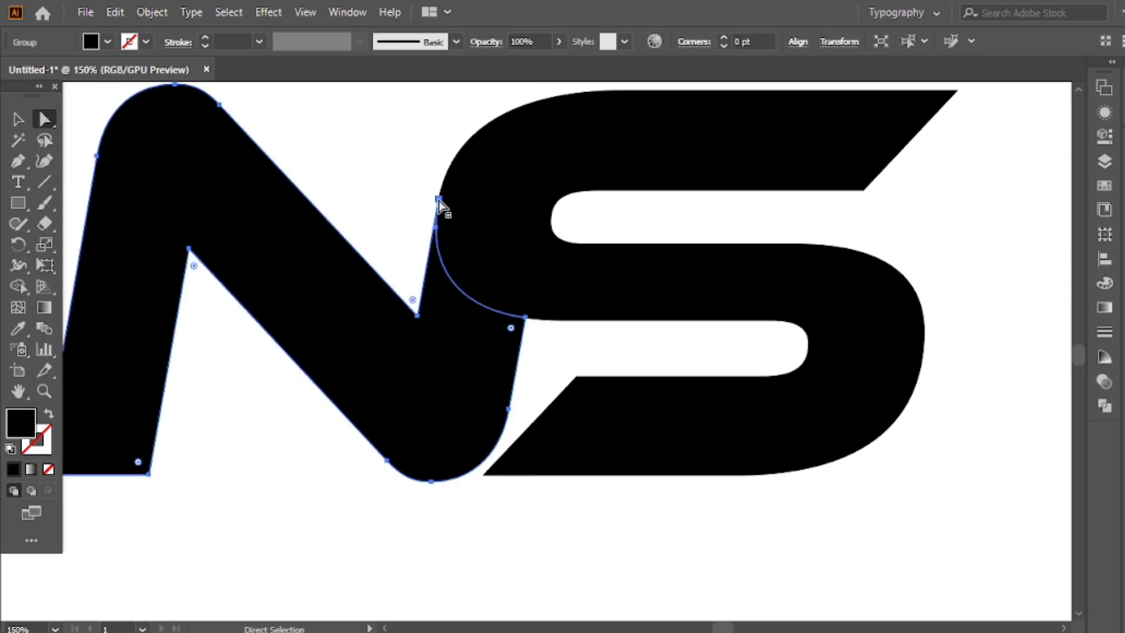
{"action": "left_click", "coordinate": [436, 227]}
{"action": "left_click_drag", "start_coordinate": [435, 229], "coordinate": [434, 262]}
{"action": "key", "text": "ctrl+z"}
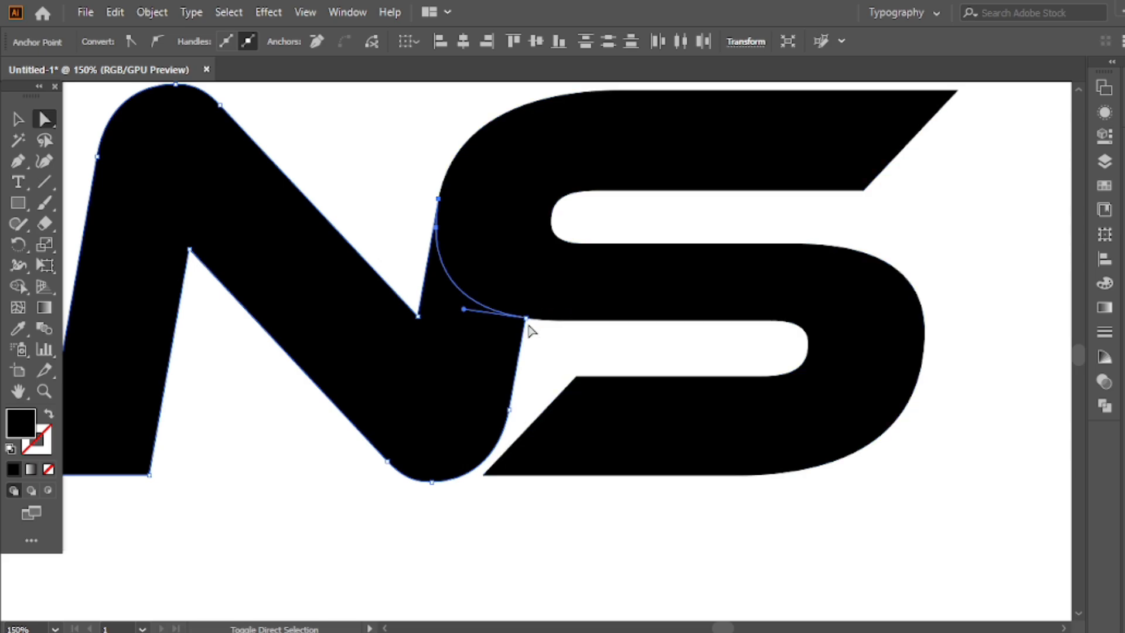
{"action": "left_click_drag", "start_coordinate": [525, 320], "coordinate": [523, 338]}
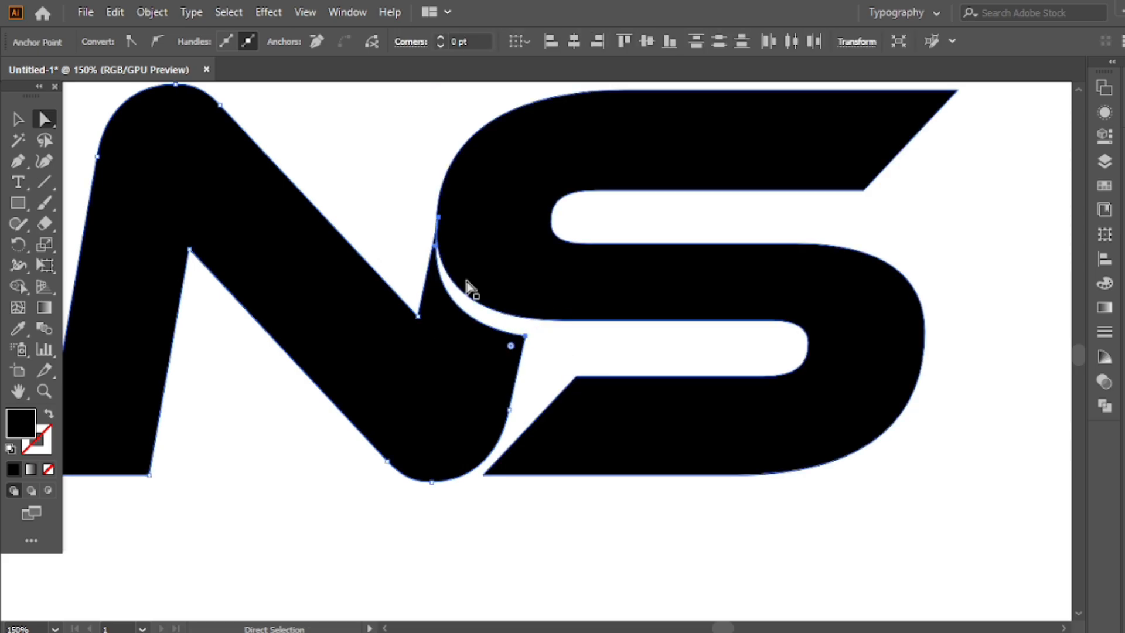
{"action": "left_click_drag", "start_coordinate": [438, 218], "coordinate": [435, 218]}
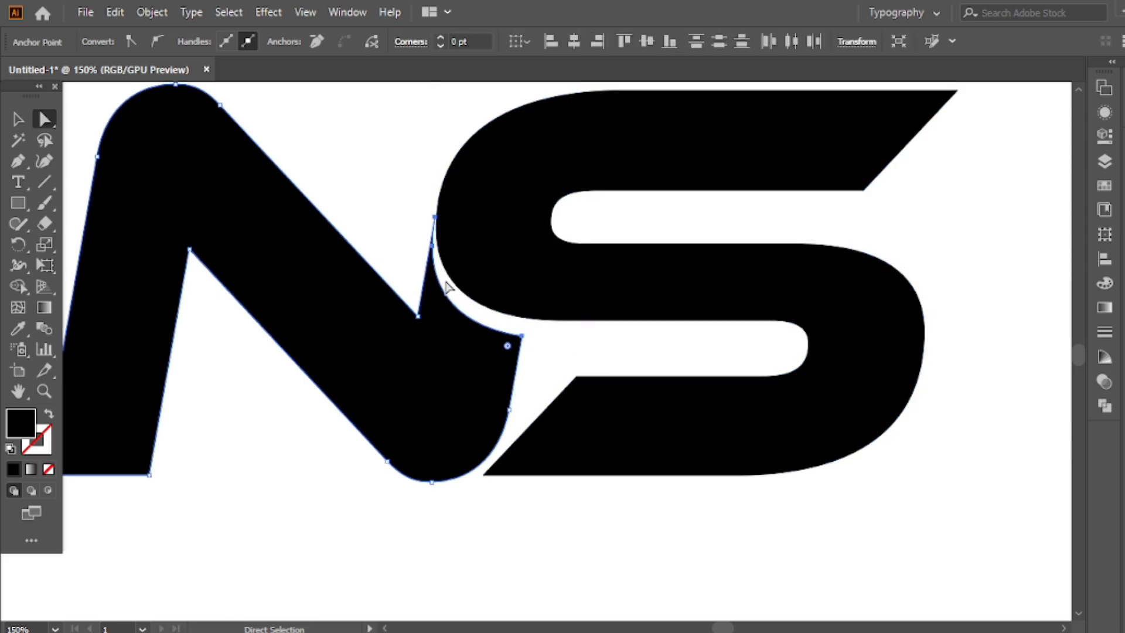
- Lower the anchor points at the pointed tip of the N's right stem to shorten the tip beside the S
{"action": "left_click", "coordinate": [475, 316]}
{"action": "left_click", "coordinate": [433, 241]}
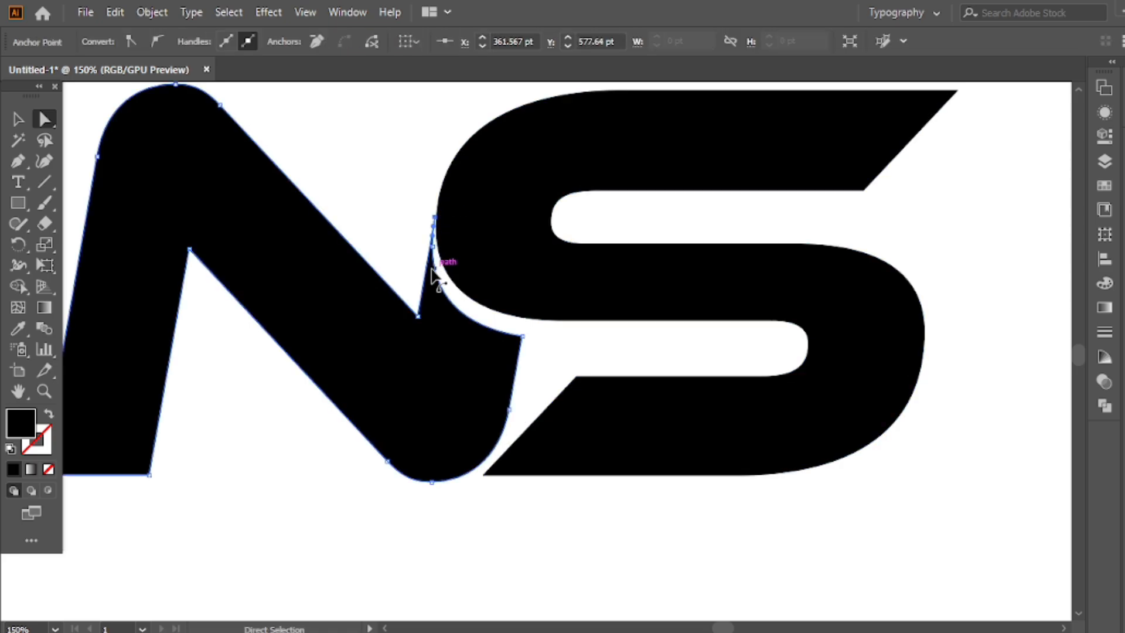
{"action": "mouse_move", "coordinate": [431, 245]}
{"action": "left_mouse_down"}
{"action": "mouse_move", "coordinate": [431, 260]}
{"action": "mouse_move", "coordinate": [434, 240]}
{"action": "left_mouse_up"}
{"action": "left_click", "coordinate": [404, 229]}
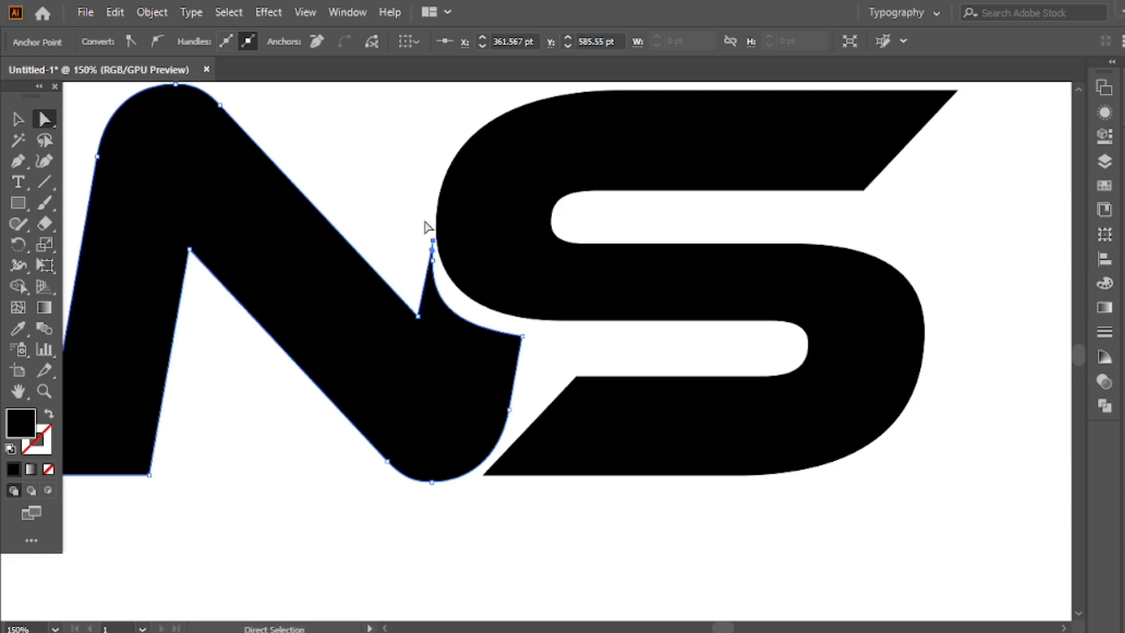
{"action": "left_click", "coordinate": [413, 208]}
- Raise the anchor point at the right corner of the N's cut edge slightly to narrow the gap under the S
{"action": "left_click_drag", "start_coordinate": [521, 335], "coordinate": [522, 325]}
{"action": "left_click", "coordinate": [545, 335]}
{"action": "scroll", "coordinate": [544, 311], "scroll_direction": "down", "scroll_amount": 1}
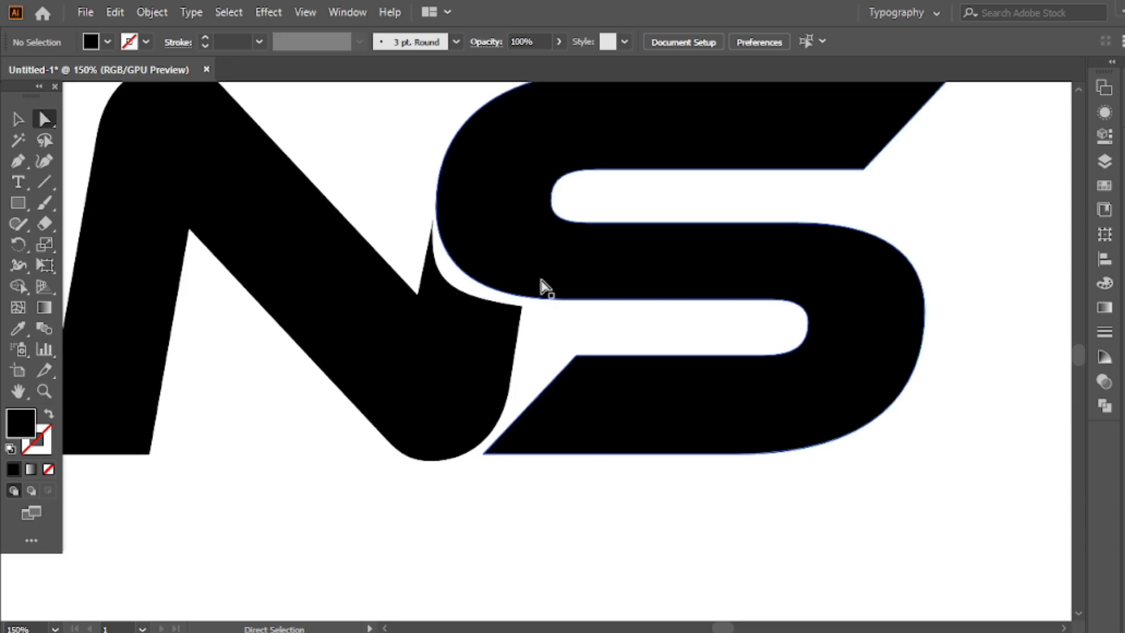
- Reshape the curved segment of the N's cut edge so the gap follows the S's outline evenly
{"action": "key", "text": "super"}
{"action": "left_click", "coordinate": [578, 315]}
{"action": "left_click", "coordinate": [460, 291]}
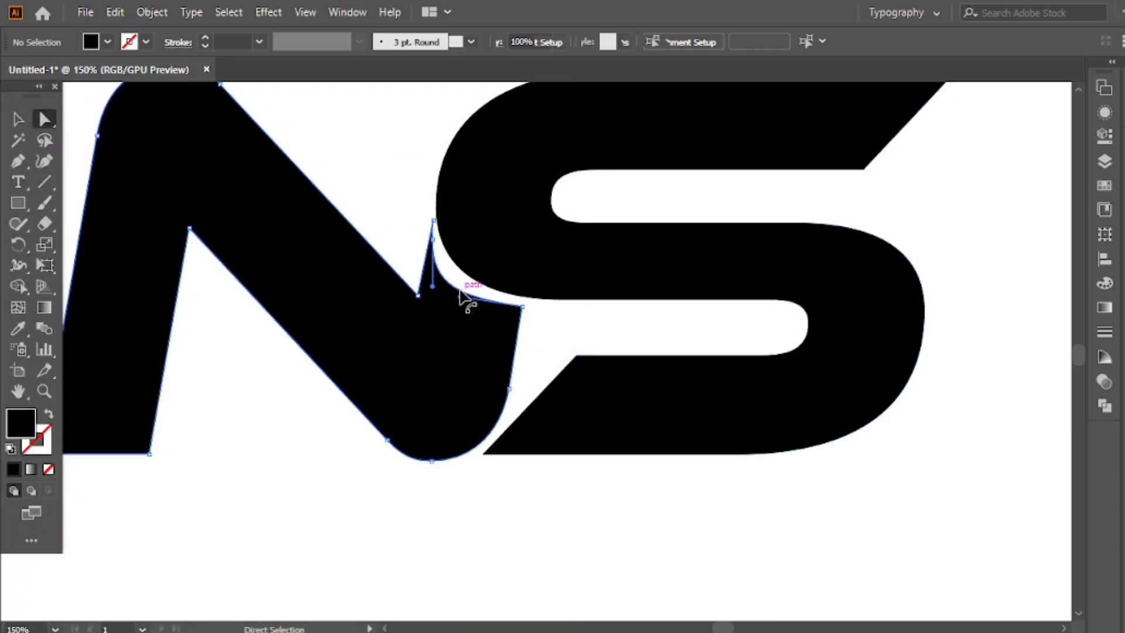
{"action": "left_click_drag", "start_coordinate": [461, 293], "coordinate": [472, 302]}
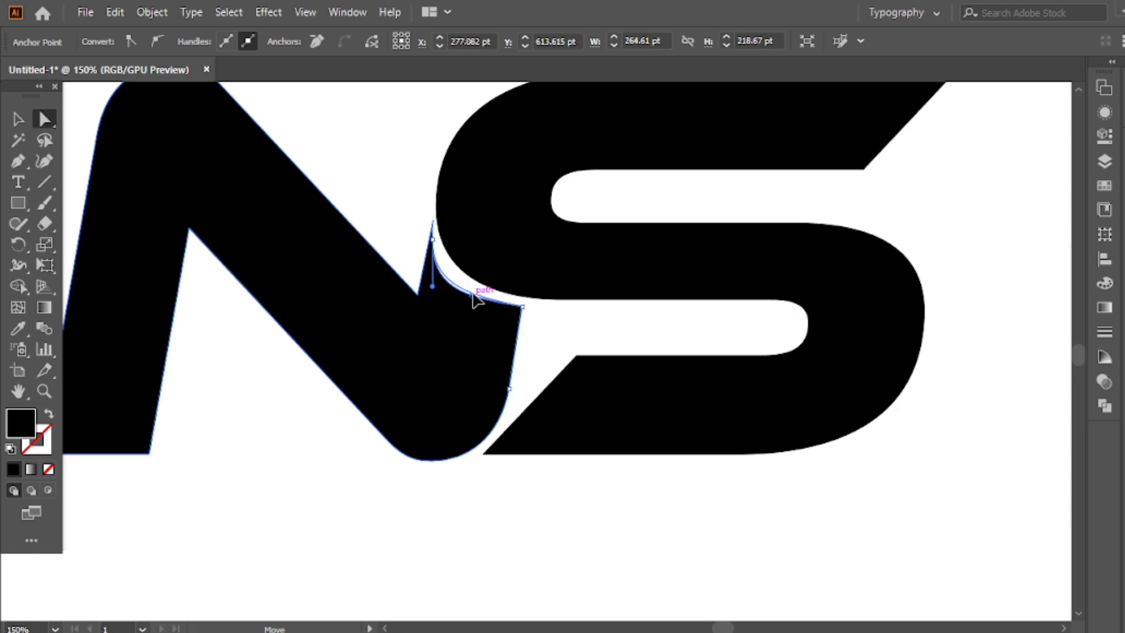
{"action": "left_click_drag", "start_coordinate": [476, 300], "coordinate": [477, 301]}
{"action": "left_click", "coordinate": [548, 315]}
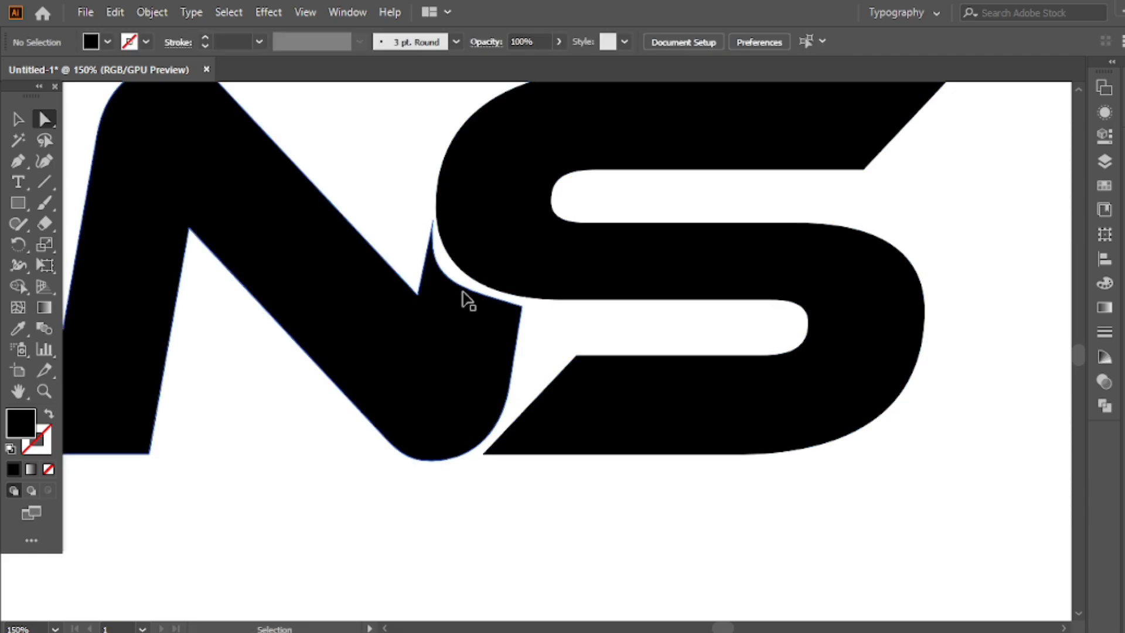
{"action": "left_click", "coordinate": [457, 295]}
{"action": "left_click_drag", "start_coordinate": [437, 291], "coordinate": [442, 289]}
{"action": "left_click", "coordinate": [557, 322]}
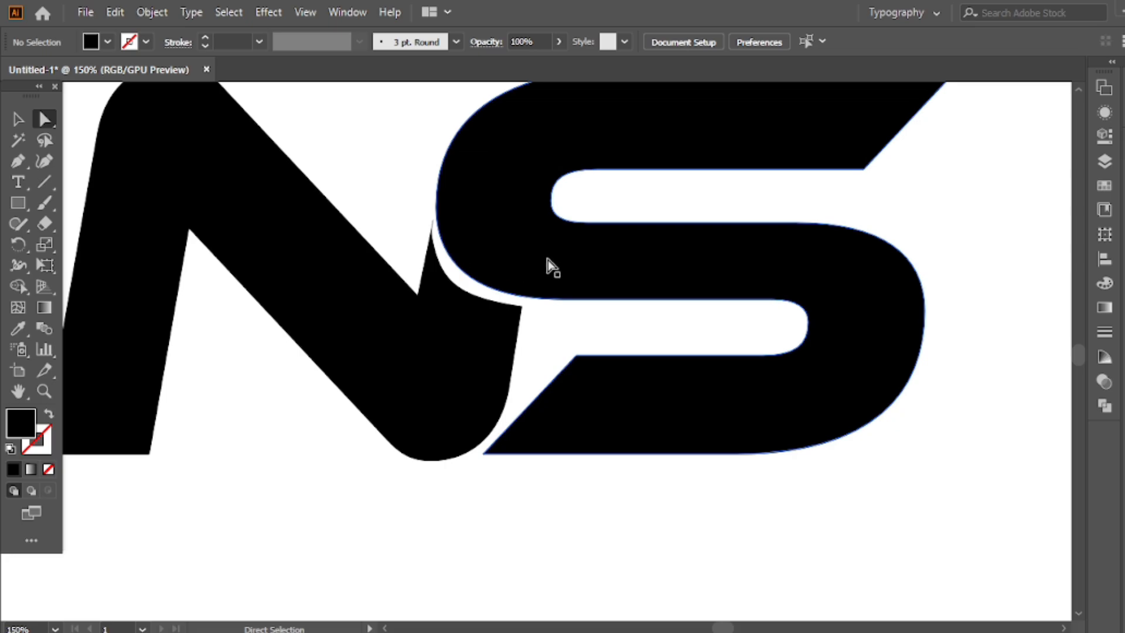
- Nudge the anchor at the right corner of the N's cut edge upward to tighten the gap below the S
{"action": "scroll", "coordinate": [530, 252], "scroll_direction": "down", "scroll_amount": 4}
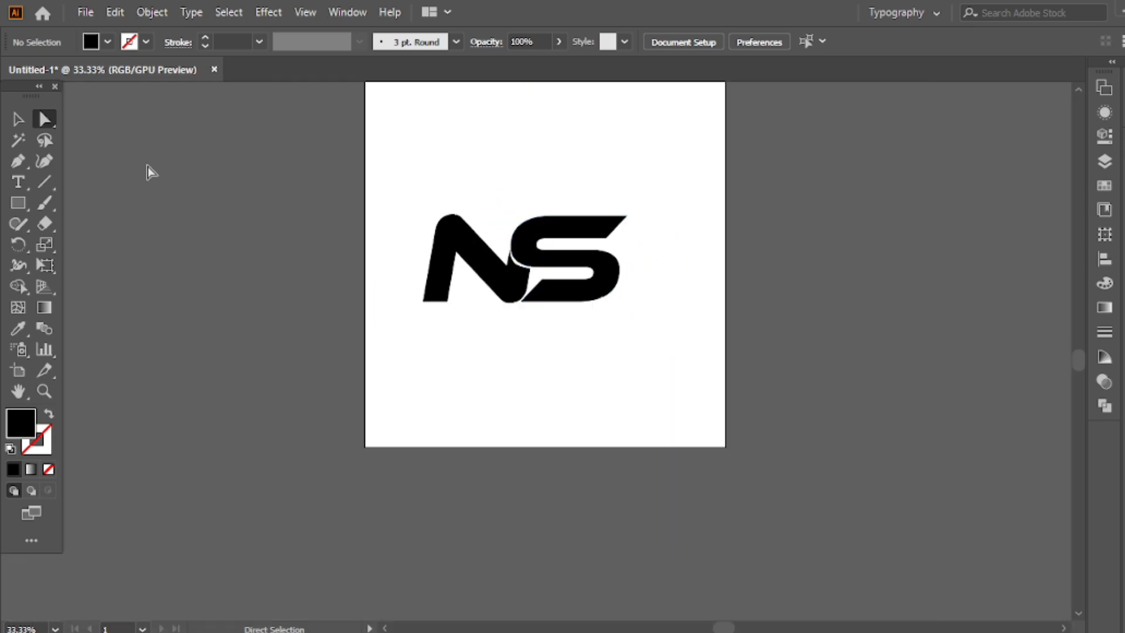
{"action": "scroll", "coordinate": [549, 275], "scroll_direction": "up", "scroll_amount": 5}
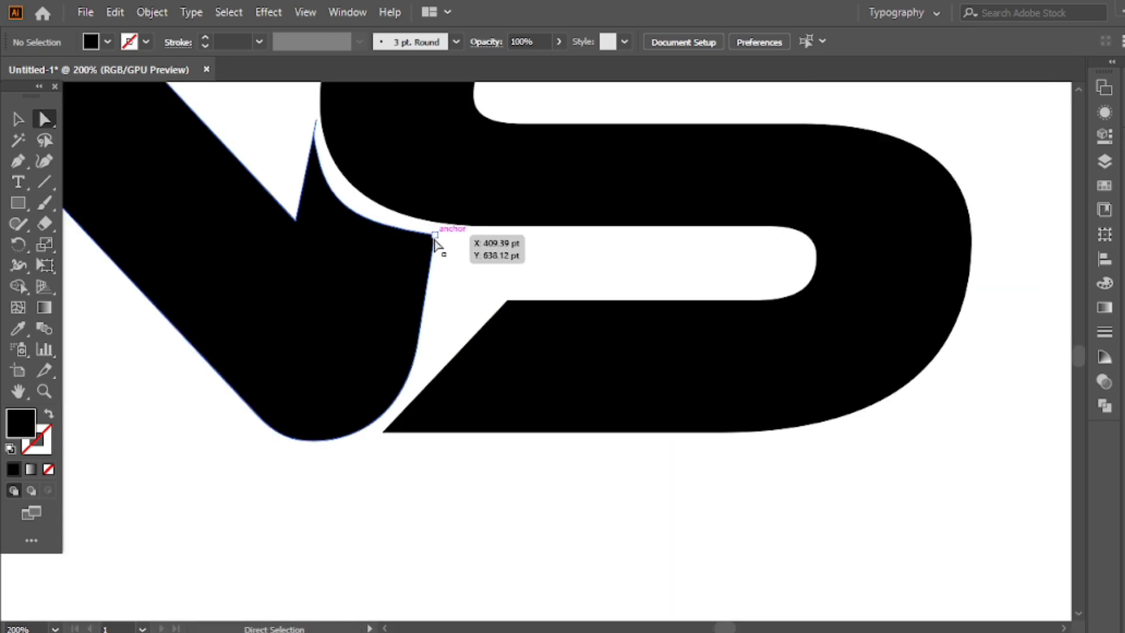
{"action": "left_click", "coordinate": [434, 236]}
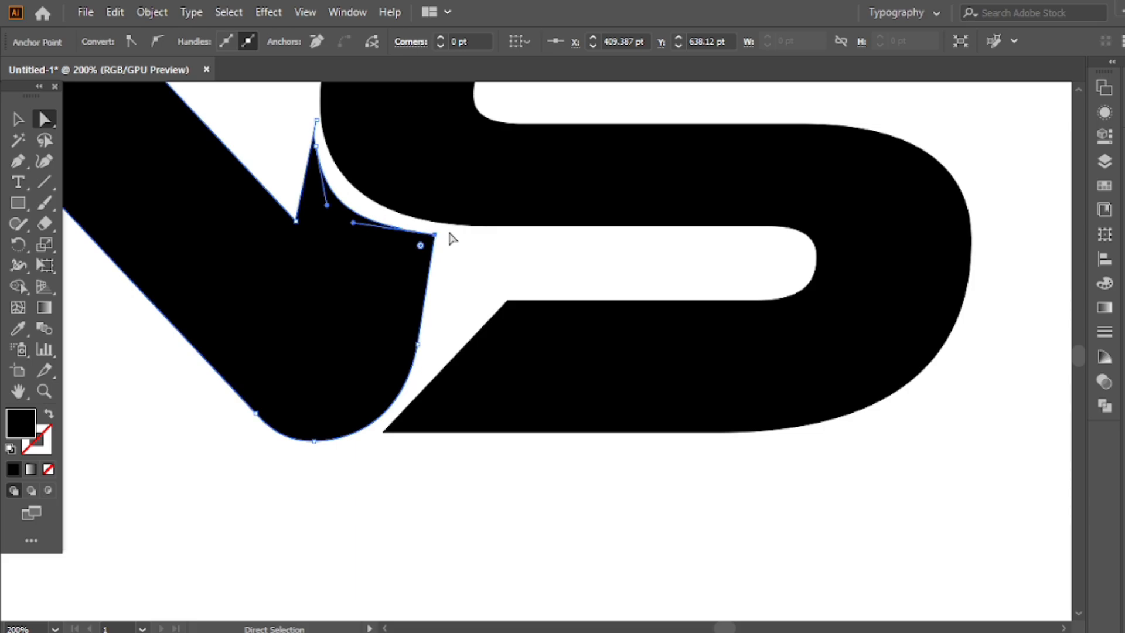
{"action": "left_click_drag", "start_coordinate": [434, 234], "coordinate": [434, 231]}
{"action": "left_click", "coordinate": [497, 256]}
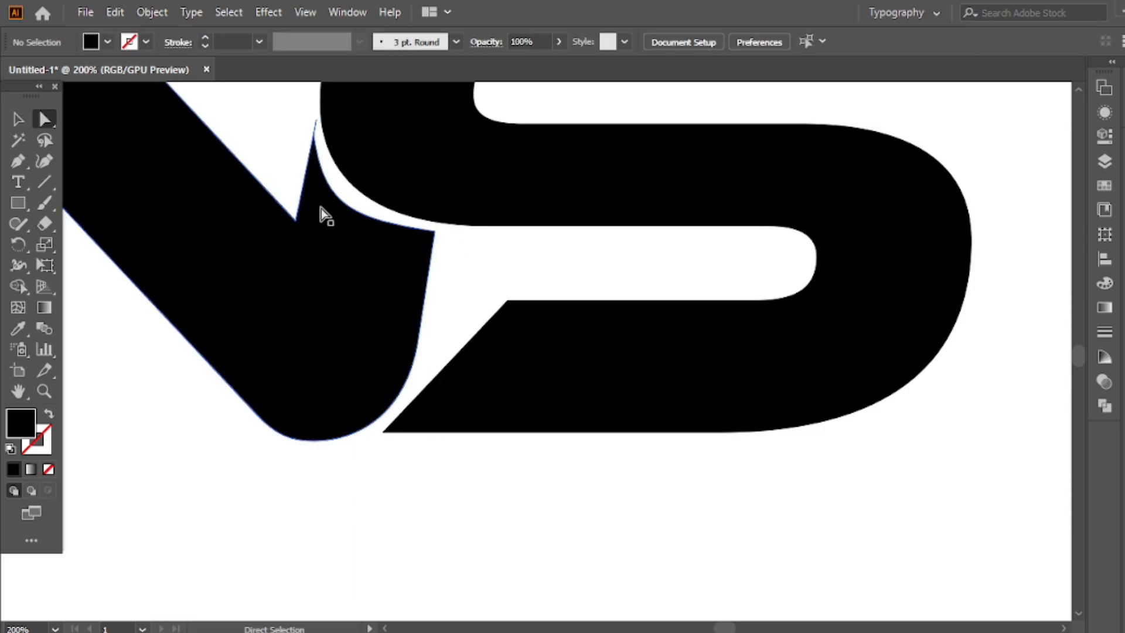
- Adjust the direction handles of the N's cut edge to flatten its curve and thin the gap along the S
{"action": "left_click_drag", "start_coordinate": [327, 201], "coordinate": [335, 206]}
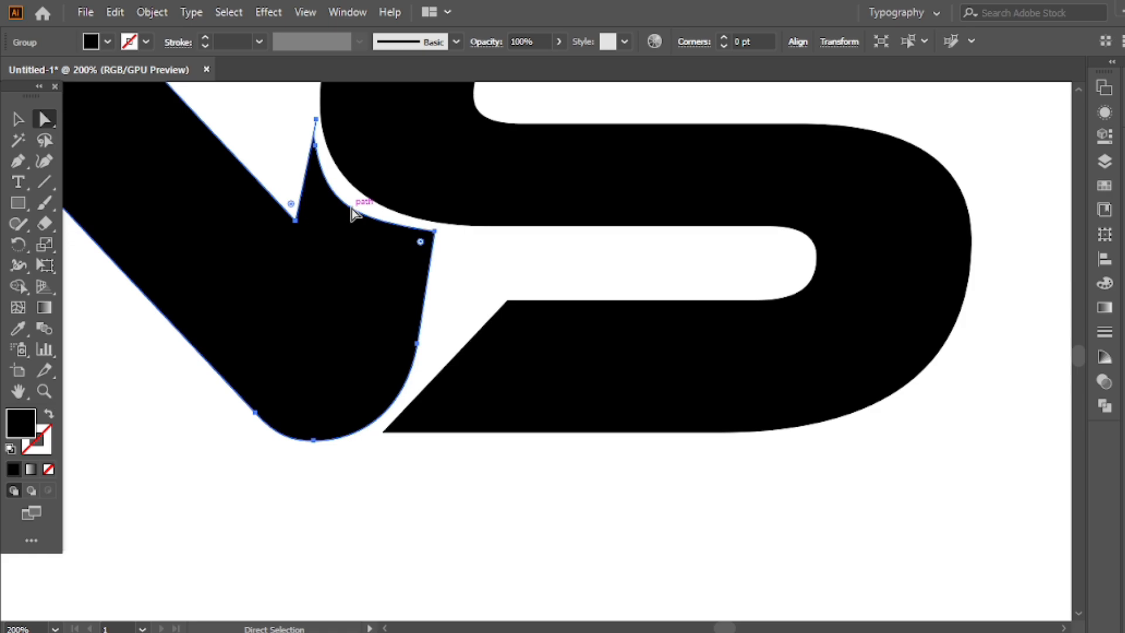
{"action": "left_click", "coordinate": [432, 232]}
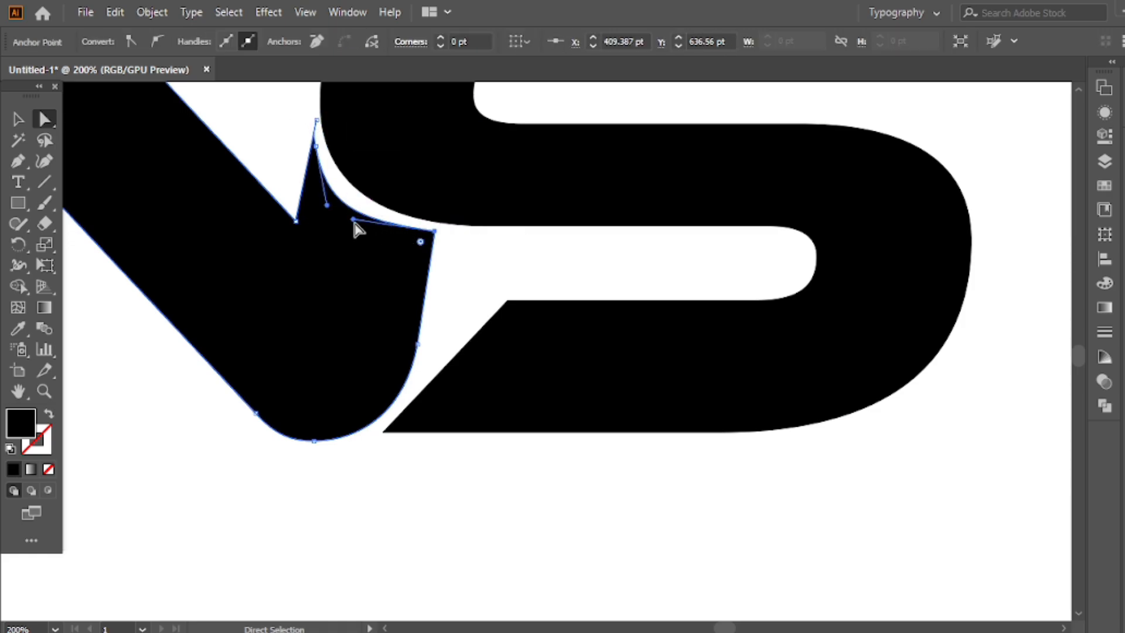
{"action": "left_click_drag", "start_coordinate": [351, 214], "coordinate": [327, 198]}
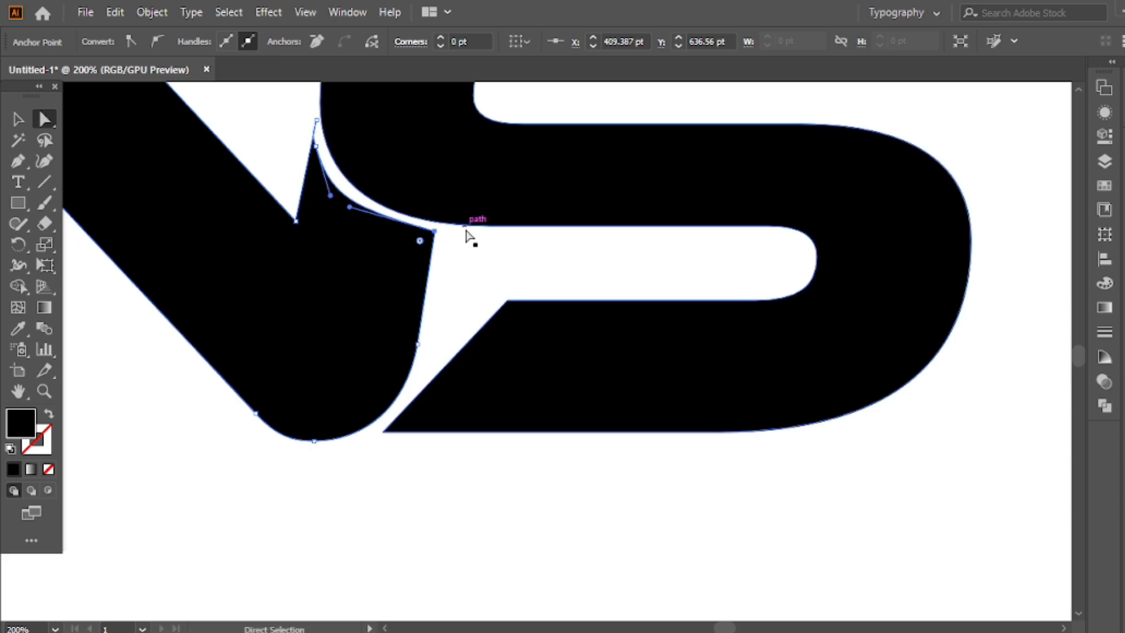
{"action": "left_click", "coordinate": [449, 255]}
- Select both the N and the S and group them together
{"action": "scroll", "coordinate": [495, 233], "scroll_direction": "down", "scroll_amount": 5}
{"action": "left_click_drag", "start_coordinate": [491, 167], "coordinate": [522, 241]}
{"action": "left_click", "coordinate": [20, 119]}
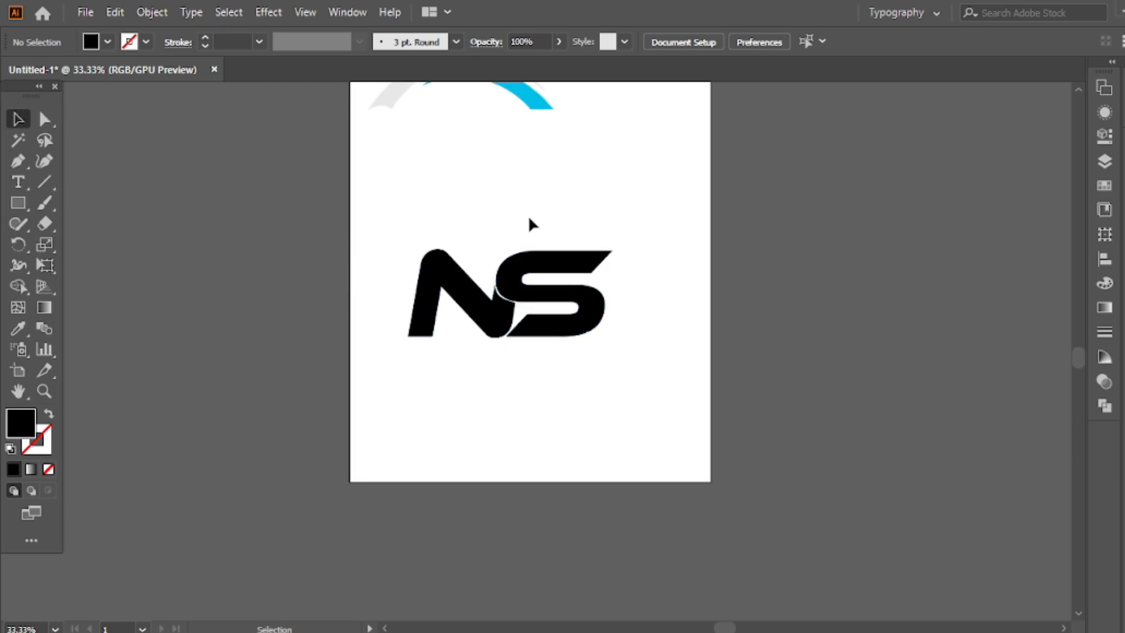
{"action": "left_click_drag", "start_coordinate": [631, 209], "coordinate": [377, 354]}
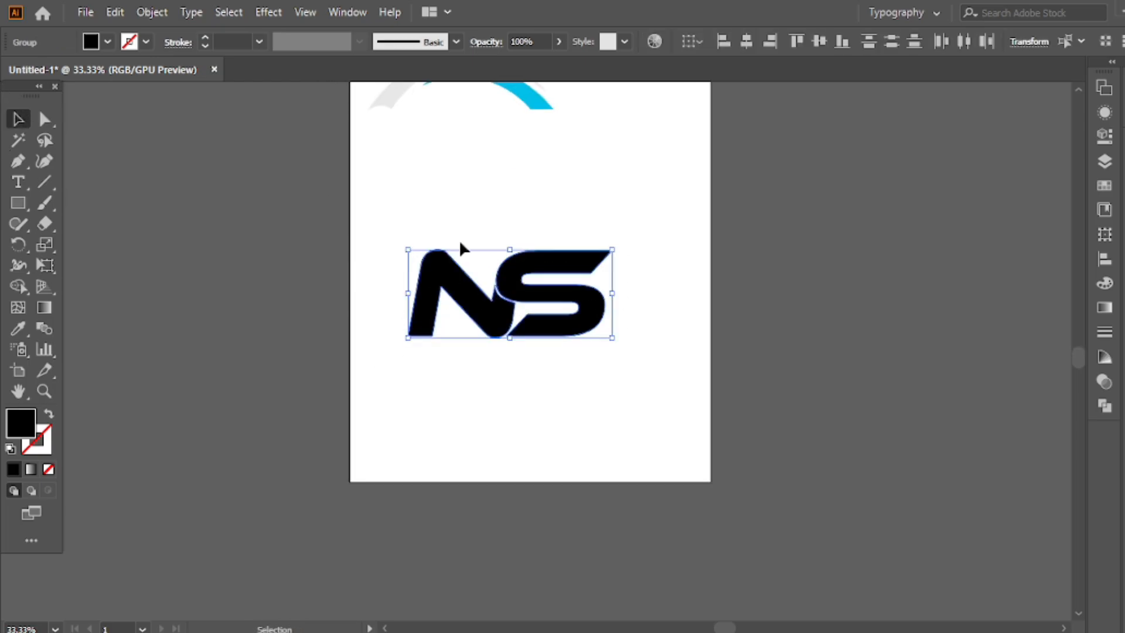
{"action": "right_click", "coordinate": [452, 188]}
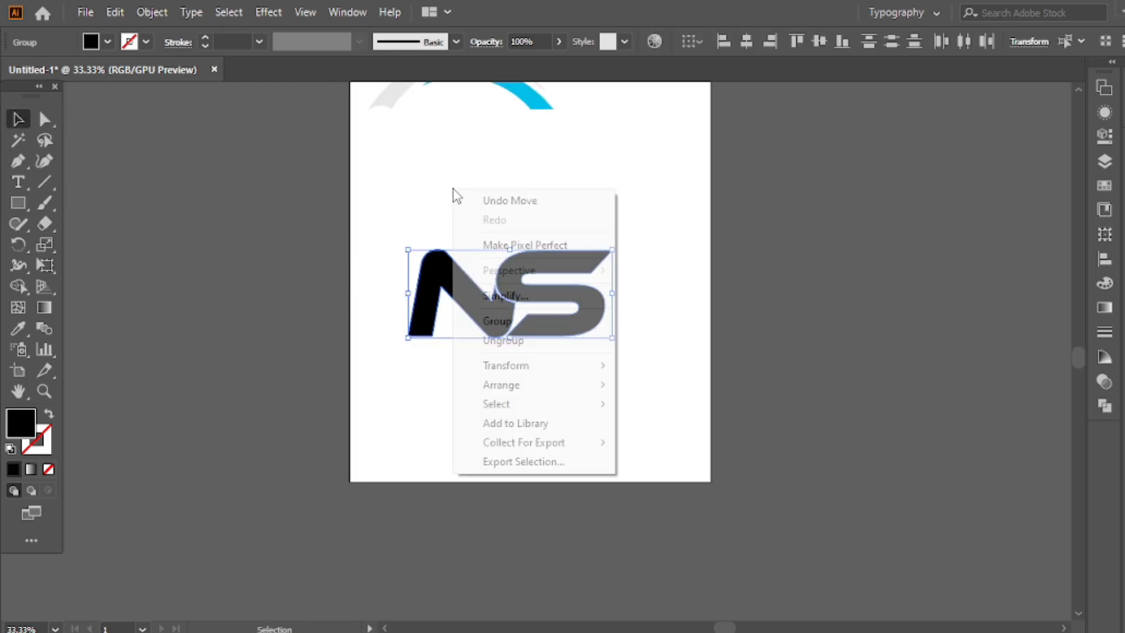
{"action": "left_click", "coordinate": [523, 321]}
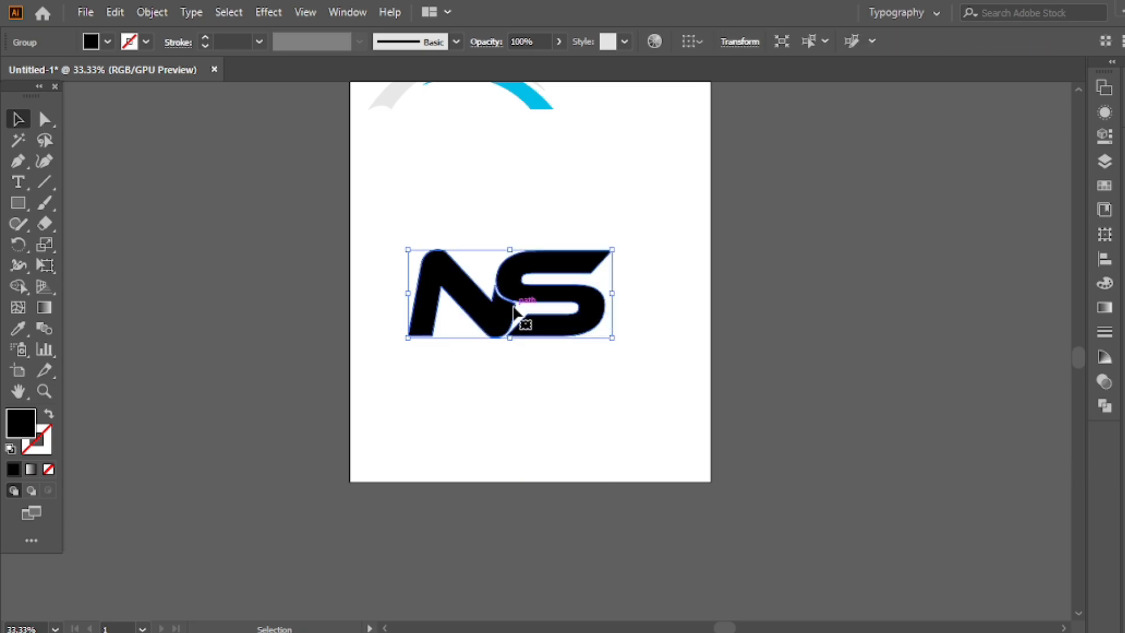
- Move the grey and blue arc group down so it sits just above the NS letters
{"action": "scroll", "coordinate": [515, 311], "scroll_direction": "up", "scroll_amount": 1}
{"action": "left_click", "coordinate": [497, 195]}
{"action": "left_click", "coordinate": [537, 157]}
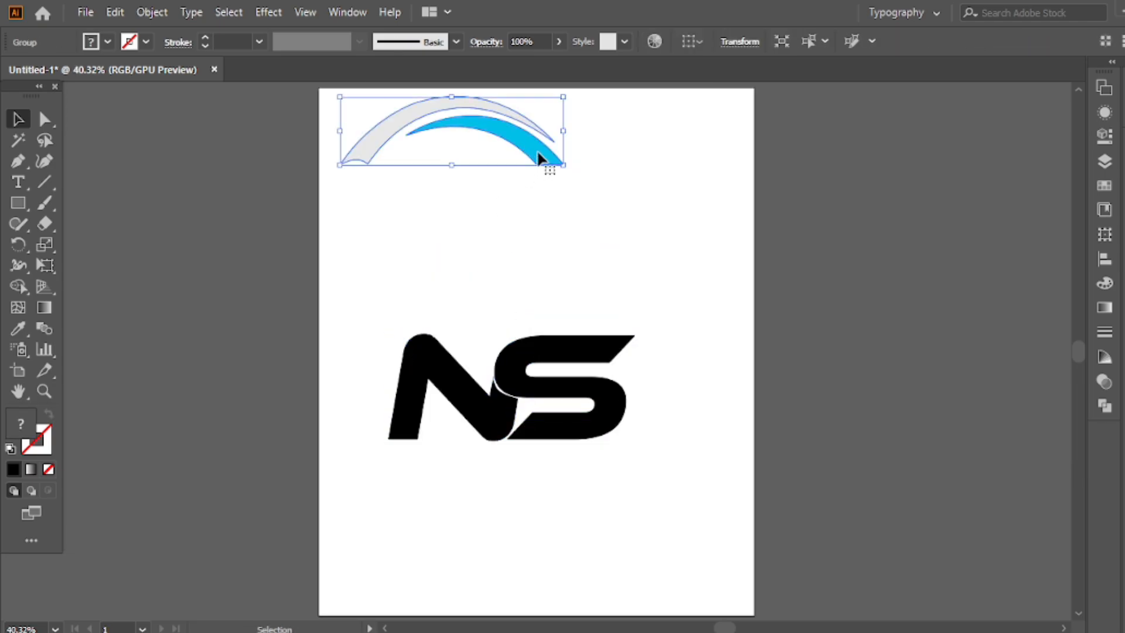
{"action": "left_click_drag", "start_coordinate": [524, 132], "coordinate": [598, 304]}
{"action": "left_click", "coordinate": [660, 241]}
{"action": "left_click", "coordinate": [649, 262]}
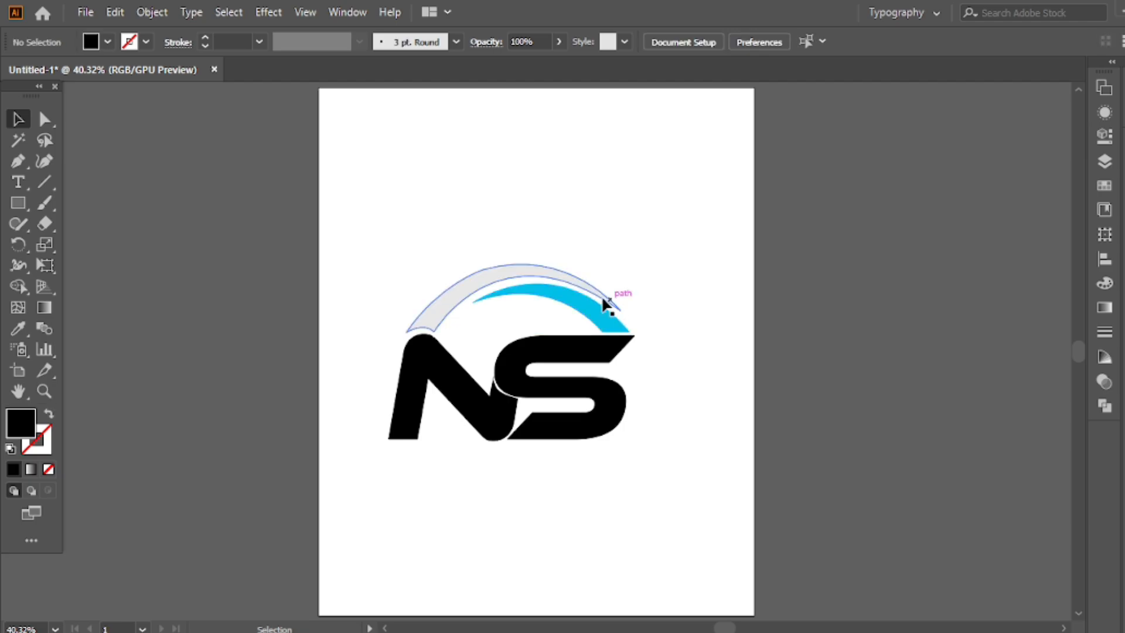
- Reflect a copy of the arc group across the horizontal axis and place it just below the NS letters
{"action": "left_click", "coordinate": [574, 297]}
{"action": "right_click", "coordinate": [546, 253]}
{"action": "mouse_move", "coordinate": [638, 453]}
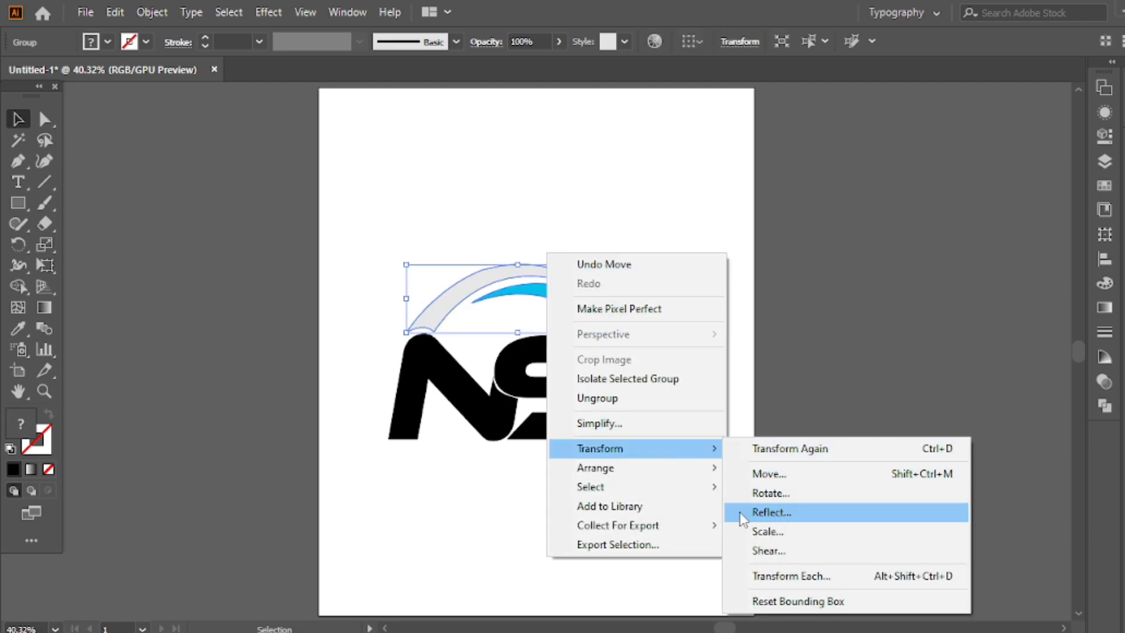
{"action": "left_click", "coordinate": [771, 515]}
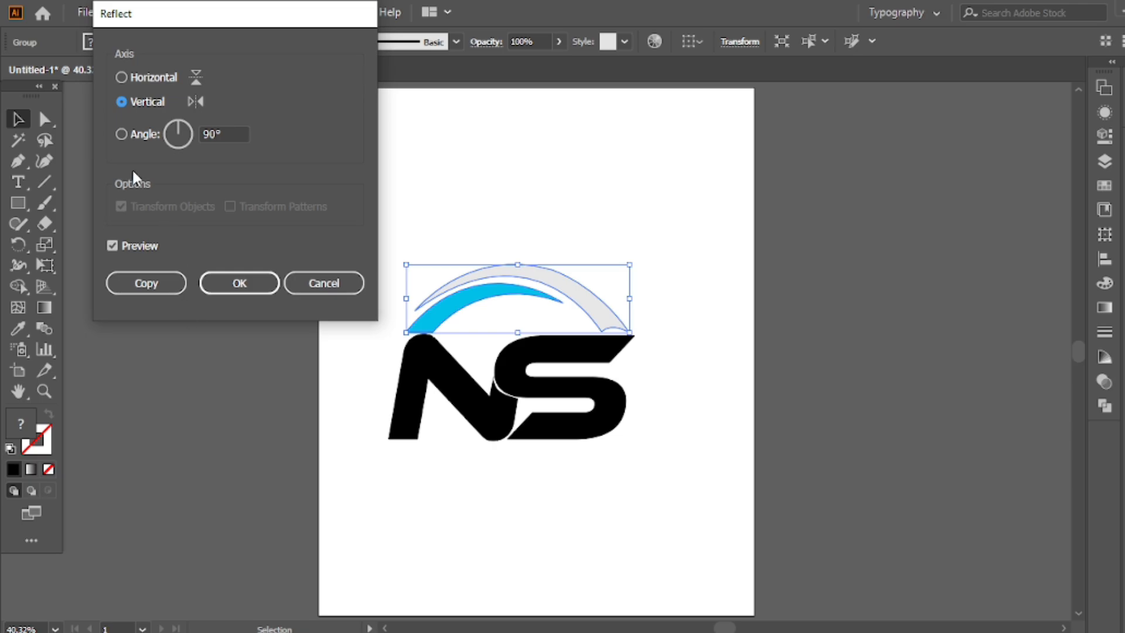
{"action": "left_click", "coordinate": [127, 79]}
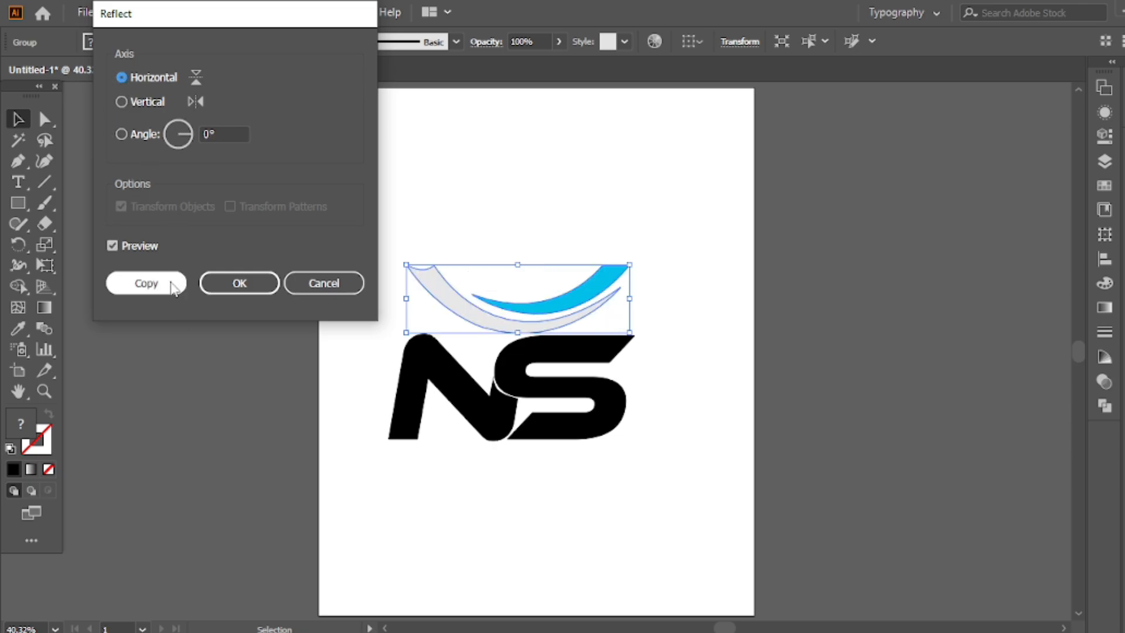
{"action": "left_click", "coordinate": [148, 285]}
{"action": "left_click_drag", "start_coordinate": [533, 308], "coordinate": [532, 492]}
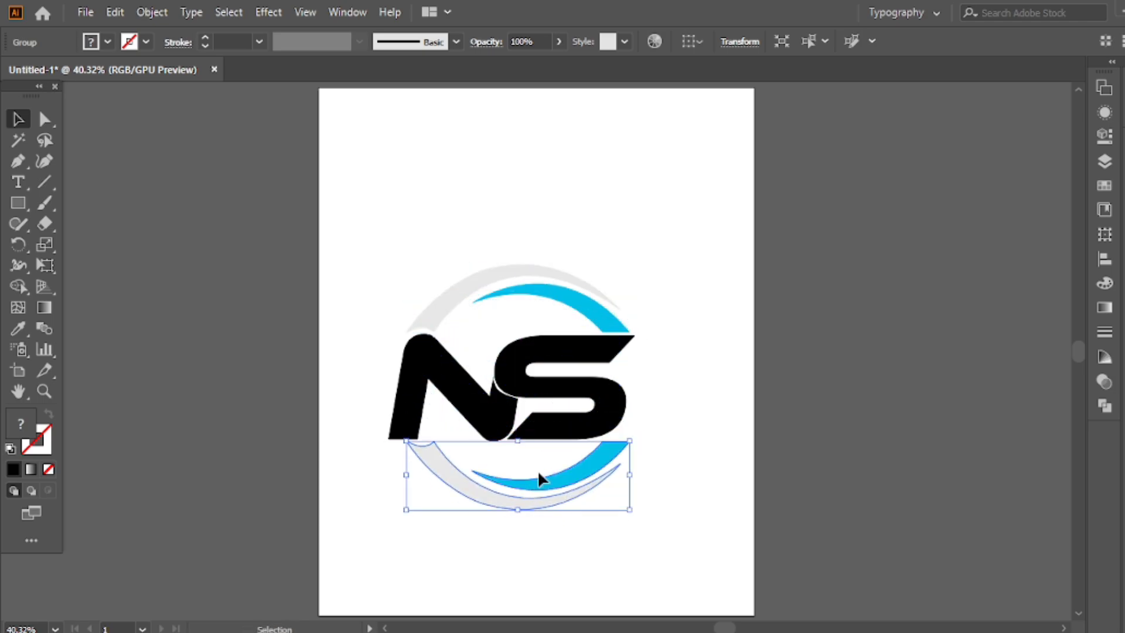
{"action": "right_click", "coordinate": [502, 467]}
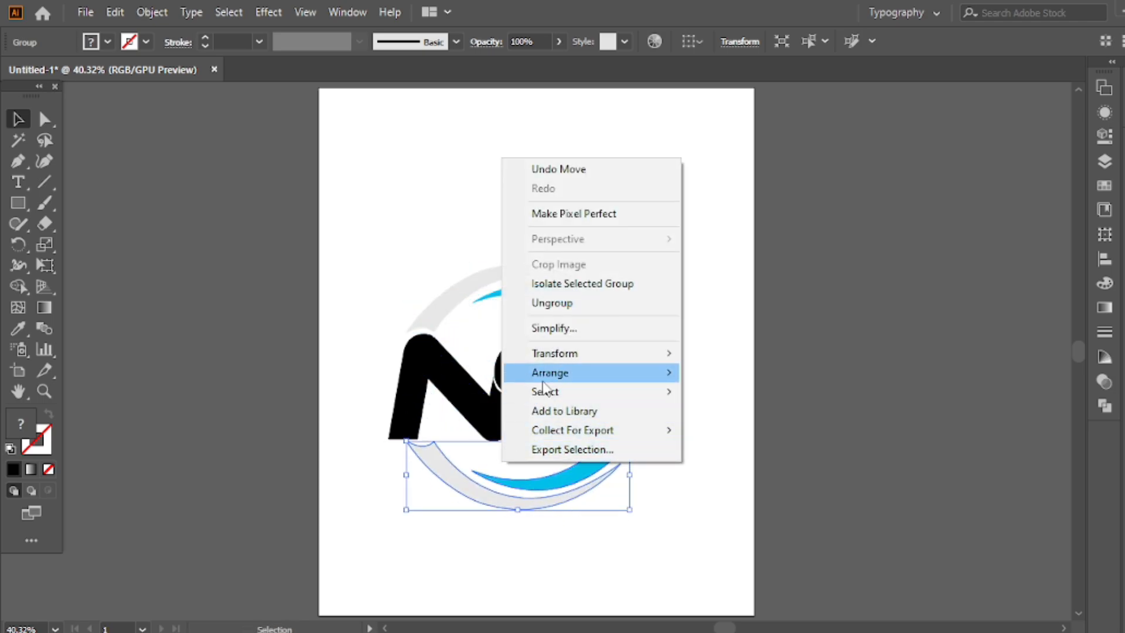
{"action": "mouse_move", "coordinate": [610, 354]}
{"action": "left_click", "coordinate": [711, 322]}
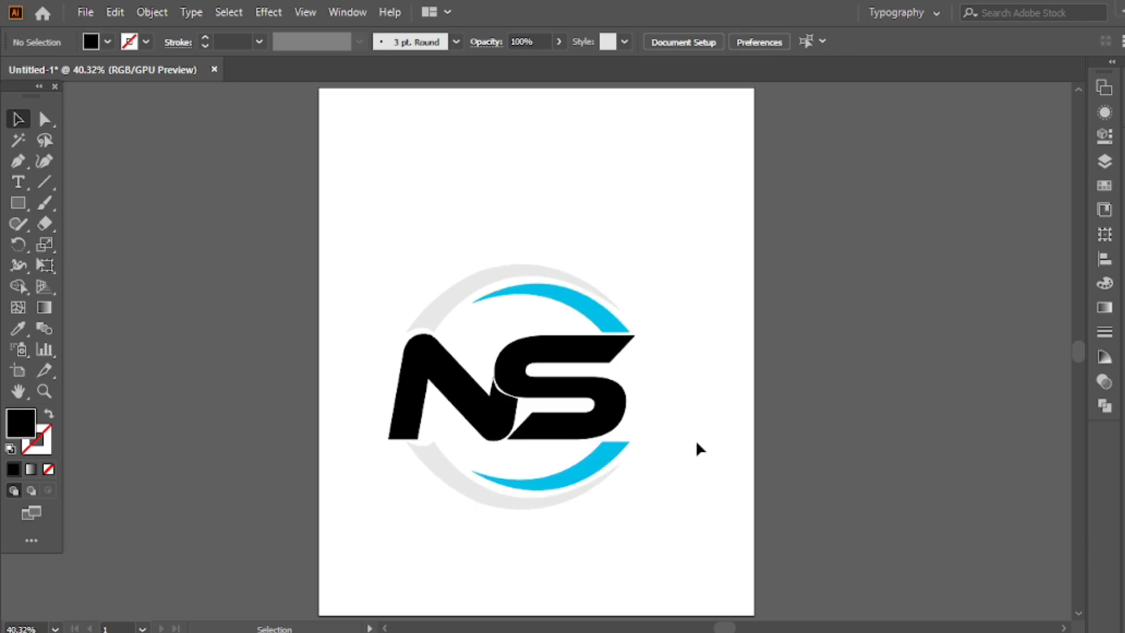
- Reflect the lower arc group across the vertical axis and shift it left to line up with the foot of the N
{"action": "left_click", "coordinate": [558, 469]}
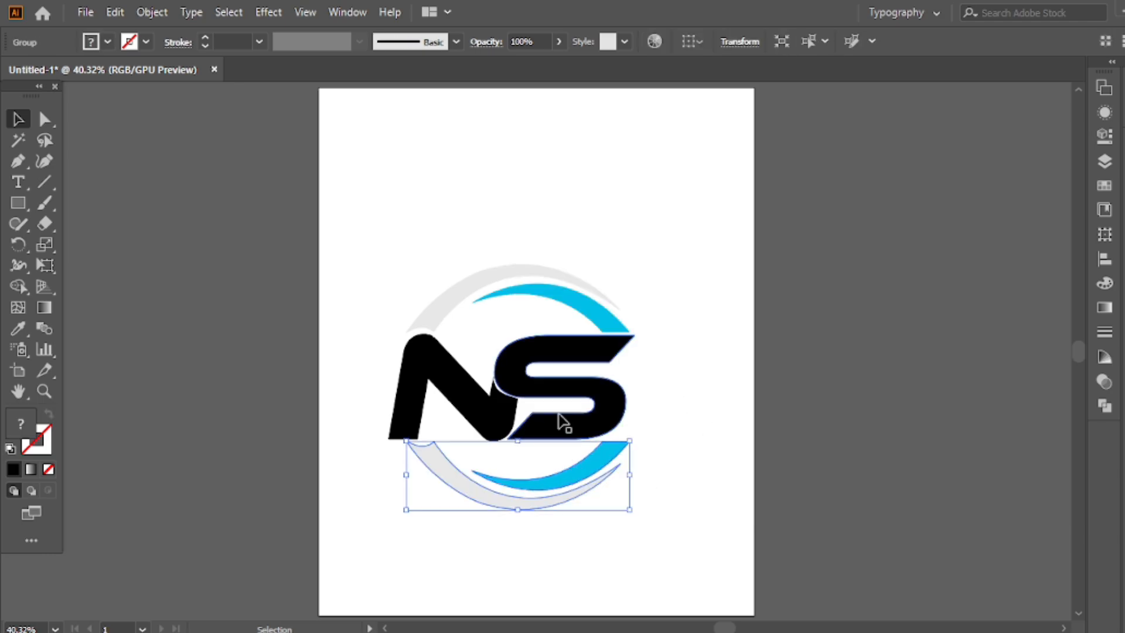
{"action": "right_click", "coordinate": [536, 357]}
{"action": "mouse_move", "coordinate": [683, 252]}
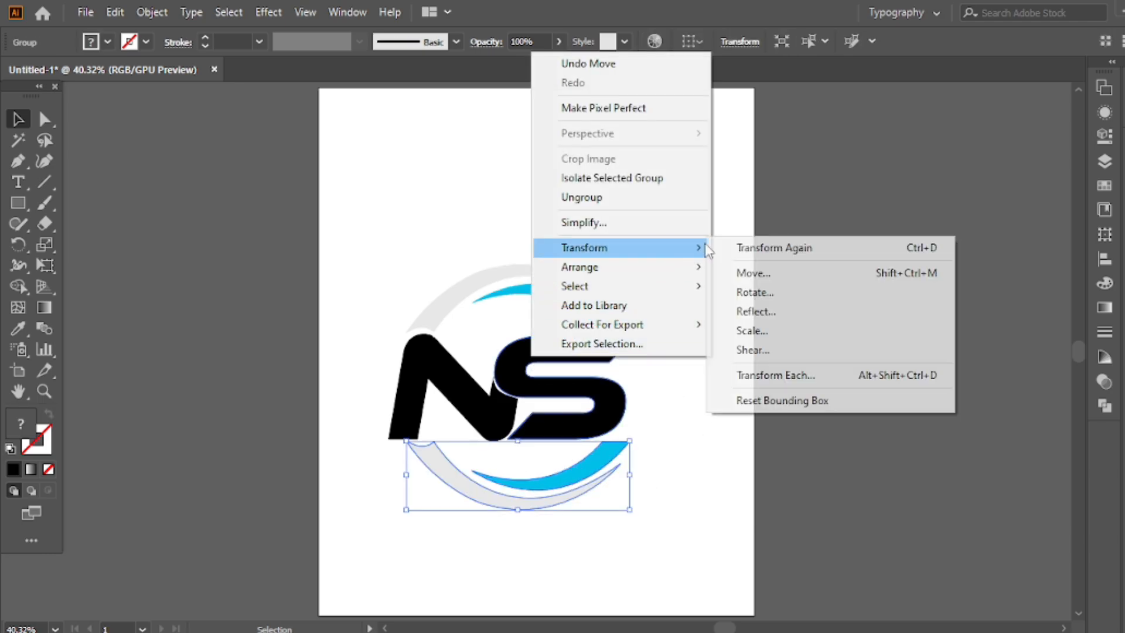
{"action": "left_click", "coordinate": [741, 315]}
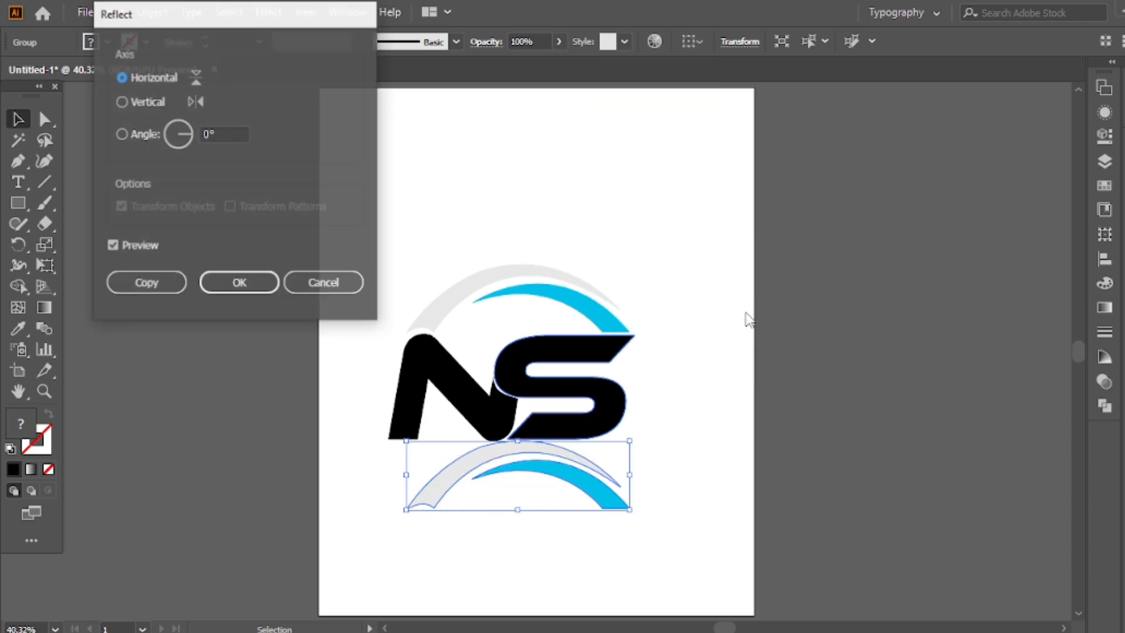
{"action": "left_click", "coordinate": [122, 102]}
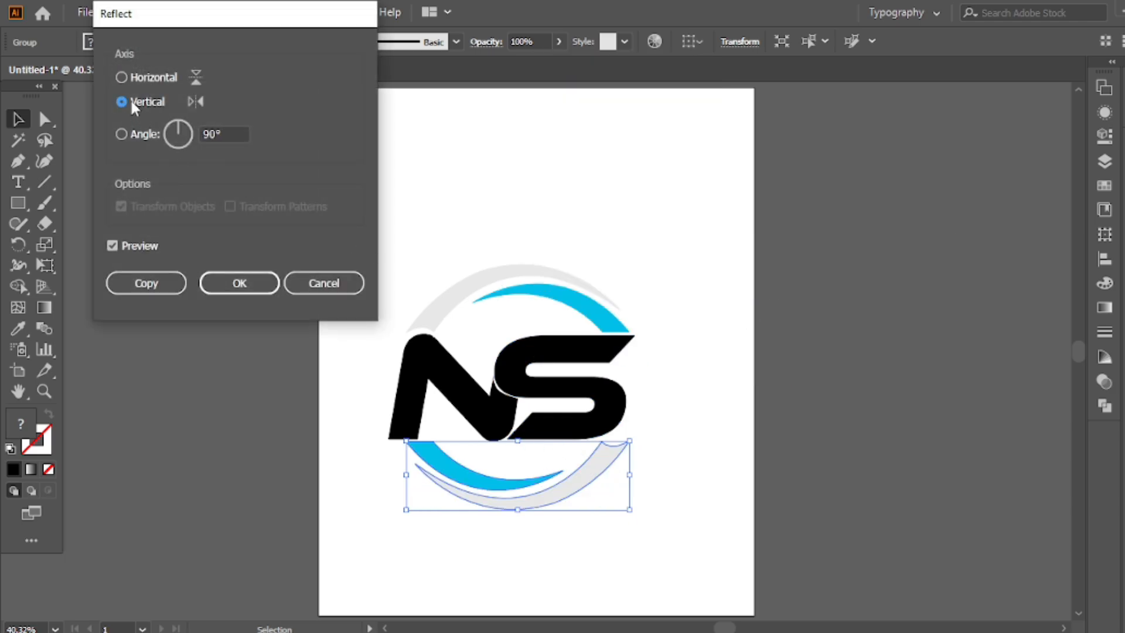
{"action": "left_click", "coordinate": [110, 247]}
{"action": "left_click", "coordinate": [111, 246]}
{"action": "left_click", "coordinate": [238, 284]}
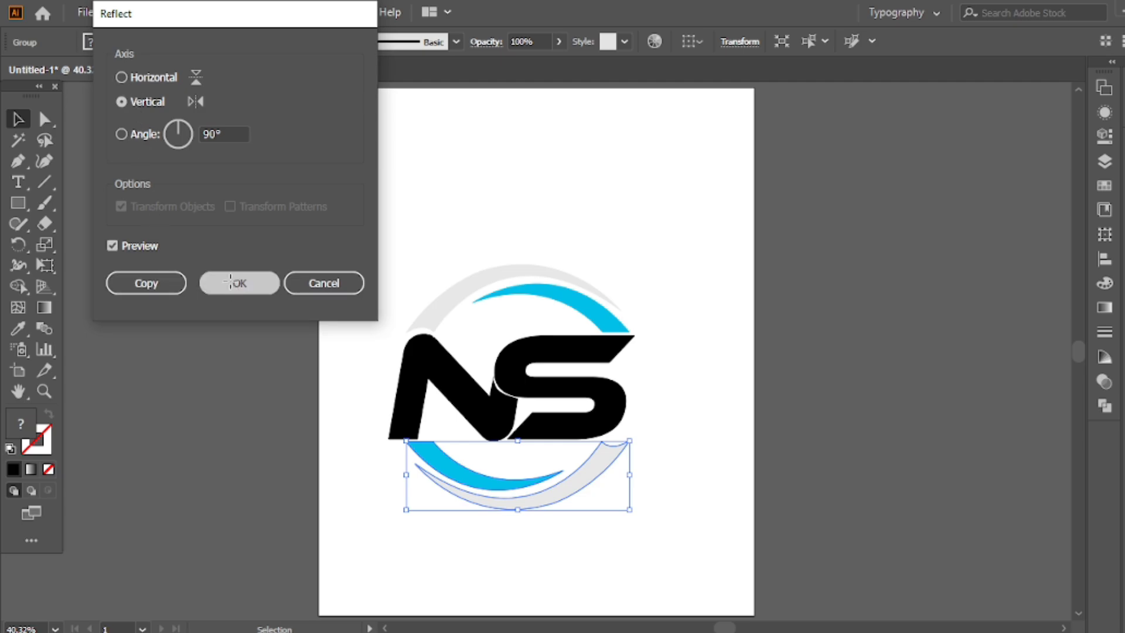
{"action": "left_click_drag", "start_coordinate": [459, 469], "coordinate": [443, 468]}
{"action": "left_click", "coordinate": [656, 437]}
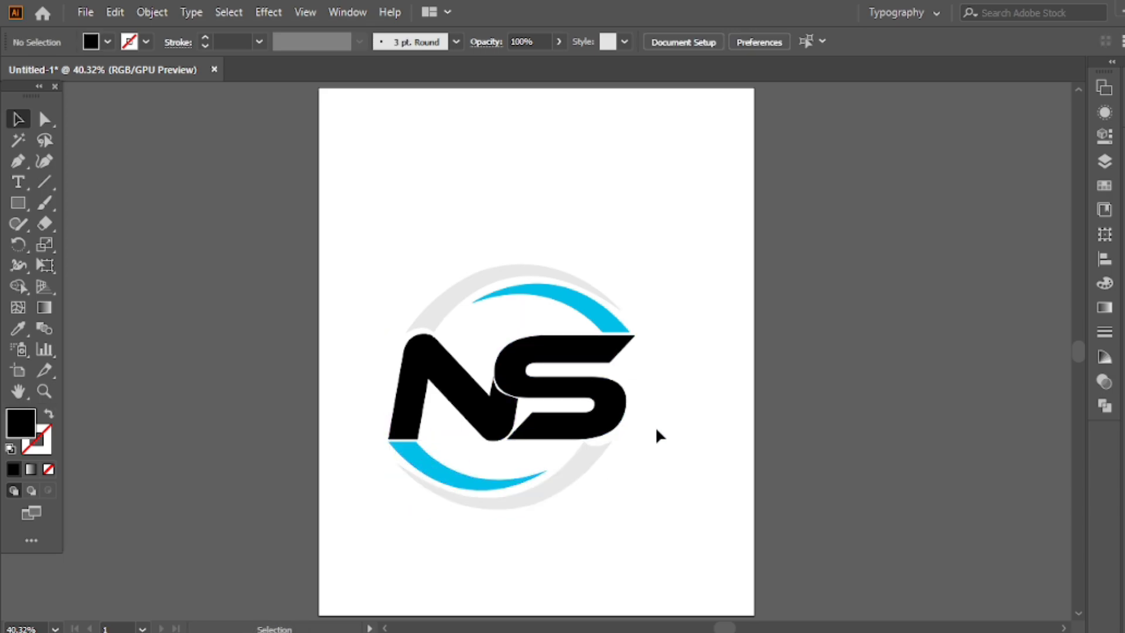
- Extend the outer corner anchor of the lower grey arc up and to the right beneath the S's curve
{"action": "scroll", "coordinate": [565, 445], "scroll_direction": "up", "scroll_amount": 2}
{"action": "scroll", "coordinate": [565, 446], "scroll_direction": "up", "scroll_amount": 1}
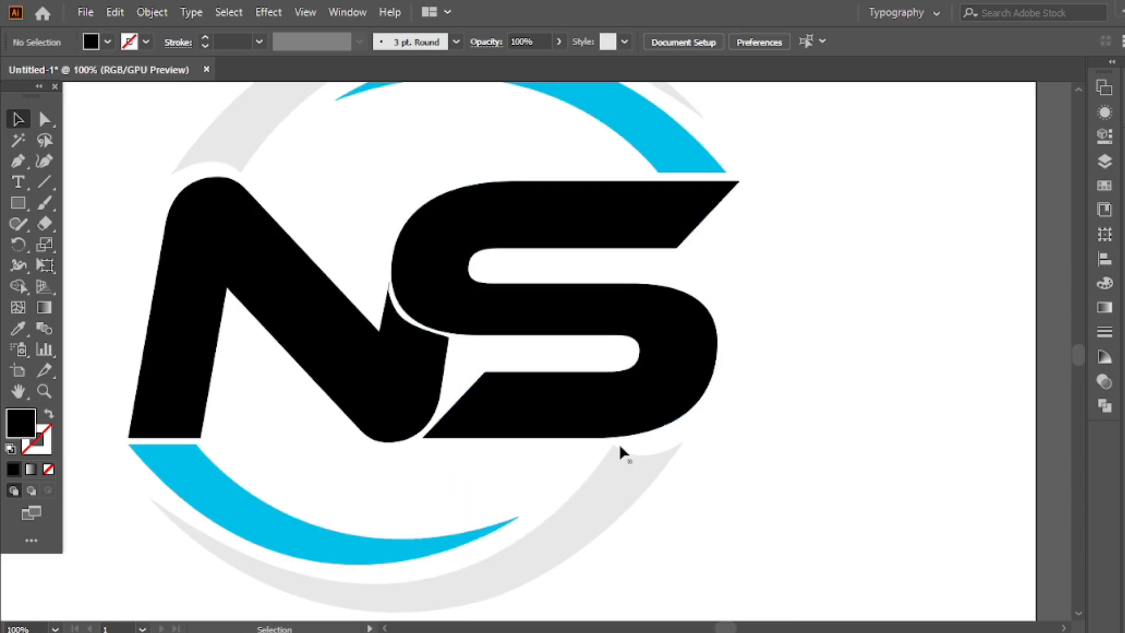
{"action": "key", "text": "a"}
{"action": "left_click", "coordinate": [681, 444]}
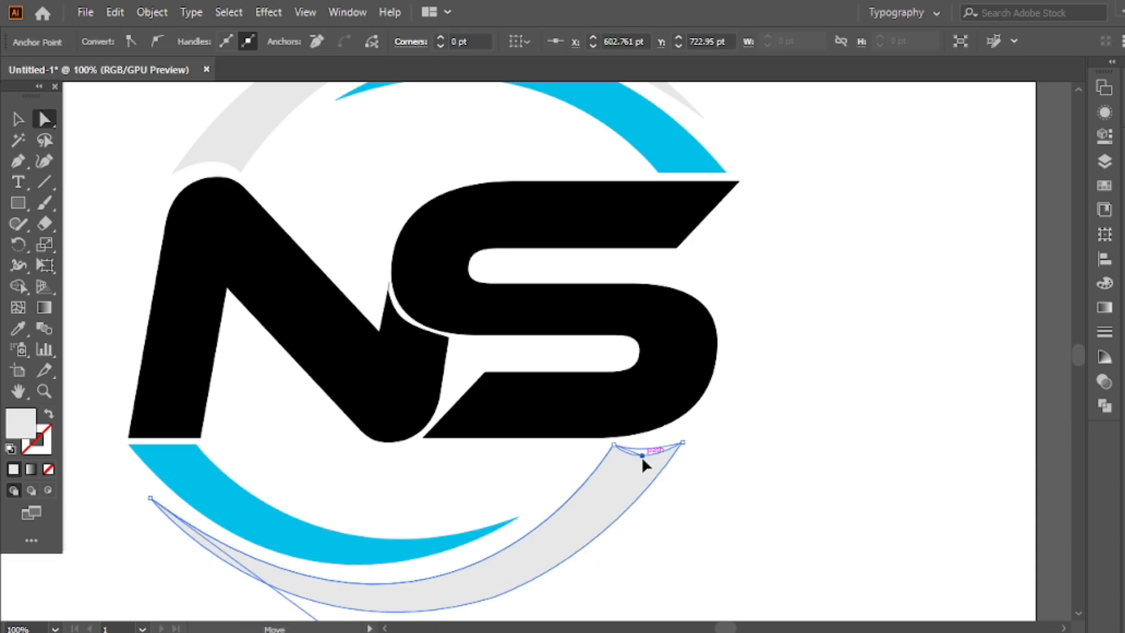
{"action": "left_click", "coordinate": [745, 445]}
{"action": "left_click_drag", "start_coordinate": [682, 443], "coordinate": [699, 423]}
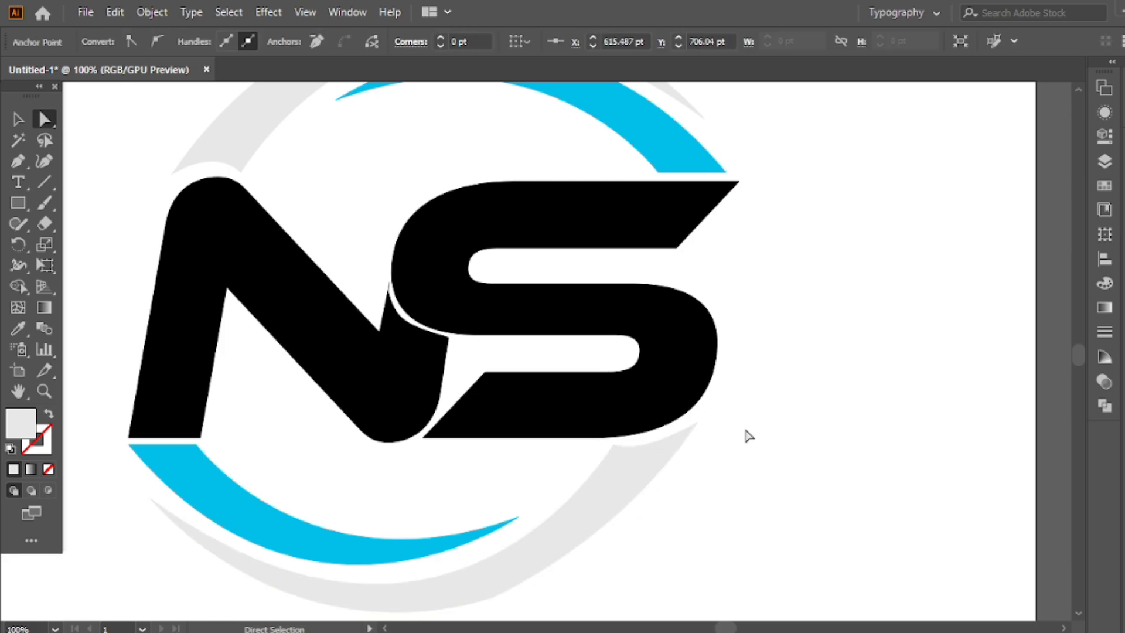
{"action": "left_click", "coordinate": [746, 434]}
- Adjust the handle at the inner corner of the lower grey arc so its end follows the S's outline
{"action": "left_click", "coordinate": [614, 445]}
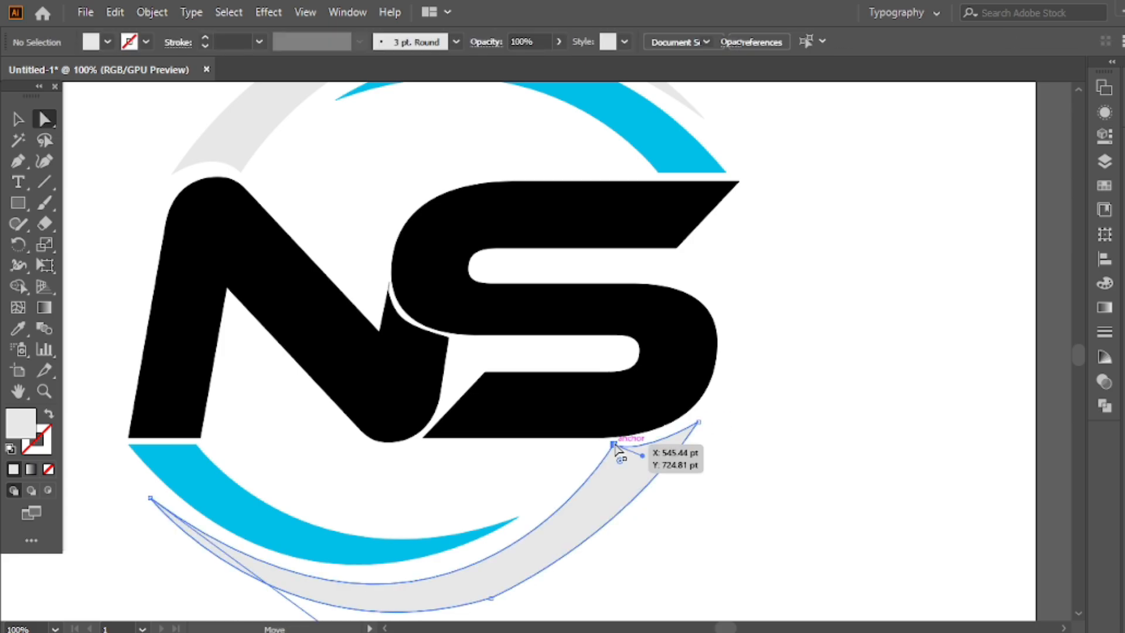
{"action": "left_click_drag", "start_coordinate": [642, 450], "coordinate": [646, 448]}
{"action": "left_click", "coordinate": [747, 455]}
- Try aligning the letters and both arc groups on their horizontal centers, and undo the alignment
{"action": "scroll", "coordinate": [507, 398], "scroll_direction": "down", "scroll_amount": 2}
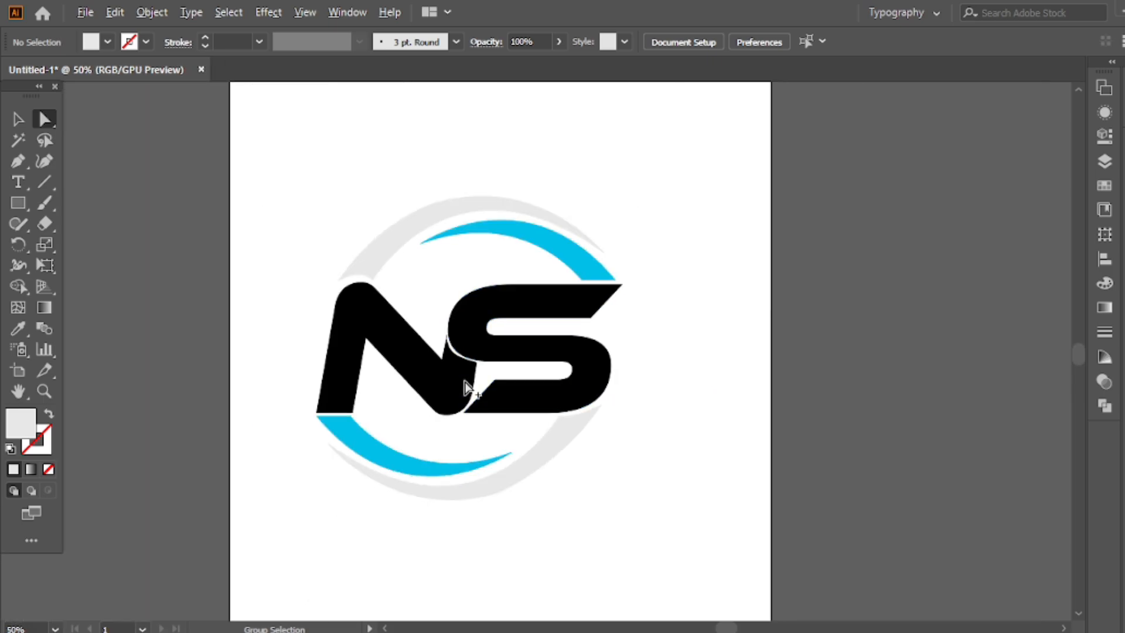
{"action": "left_click_drag", "start_coordinate": [272, 167], "coordinate": [606, 526]}
{"action": "left_click", "coordinate": [747, 42]}
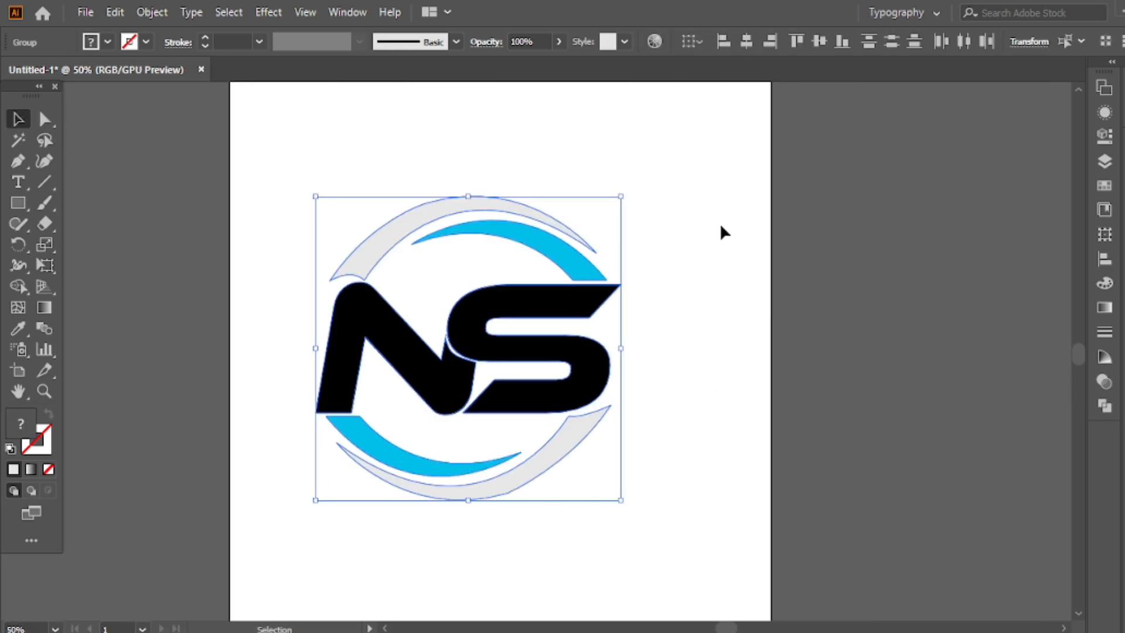
{"action": "key", "text": "ctrl+z"}
{"action": "left_click", "coordinate": [713, 242]}
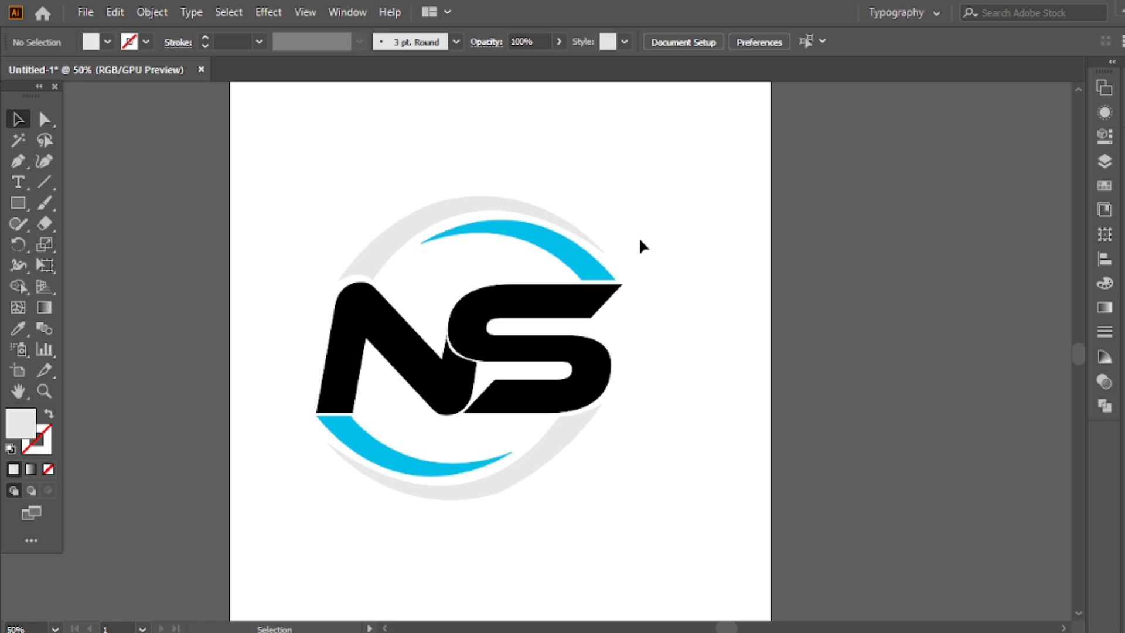
- Select the NS letters with both arc groups and group the whole logo
{"action": "key", "text": "ctrl+0"}
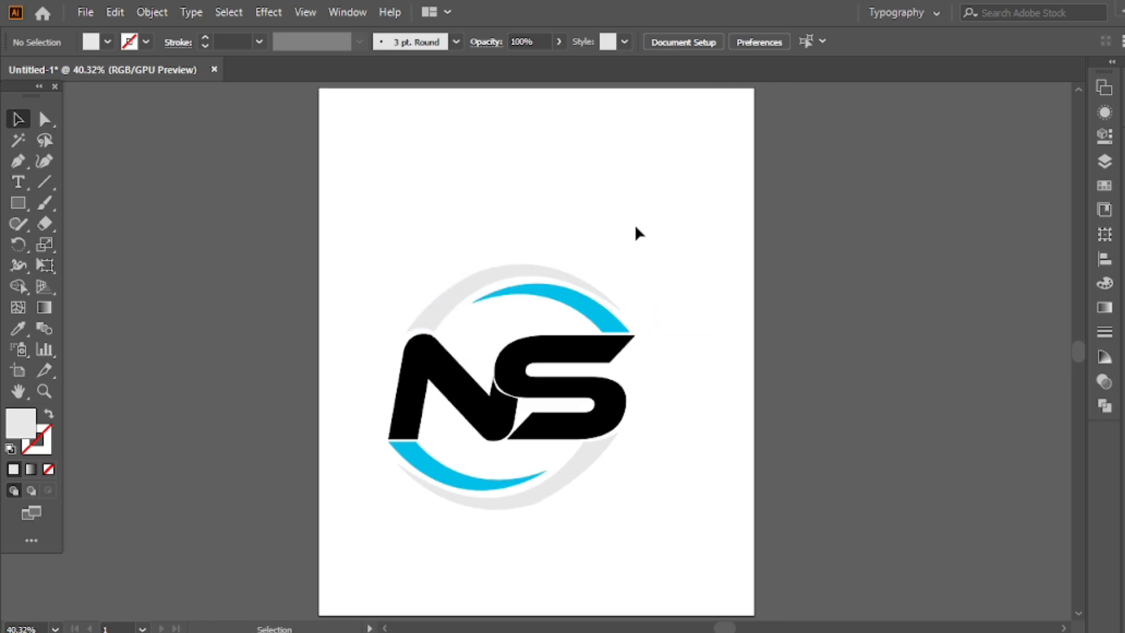
{"action": "left_click_drag", "start_coordinate": [636, 293], "coordinate": [425, 498]}
{"action": "right_click", "coordinate": [408, 202]}
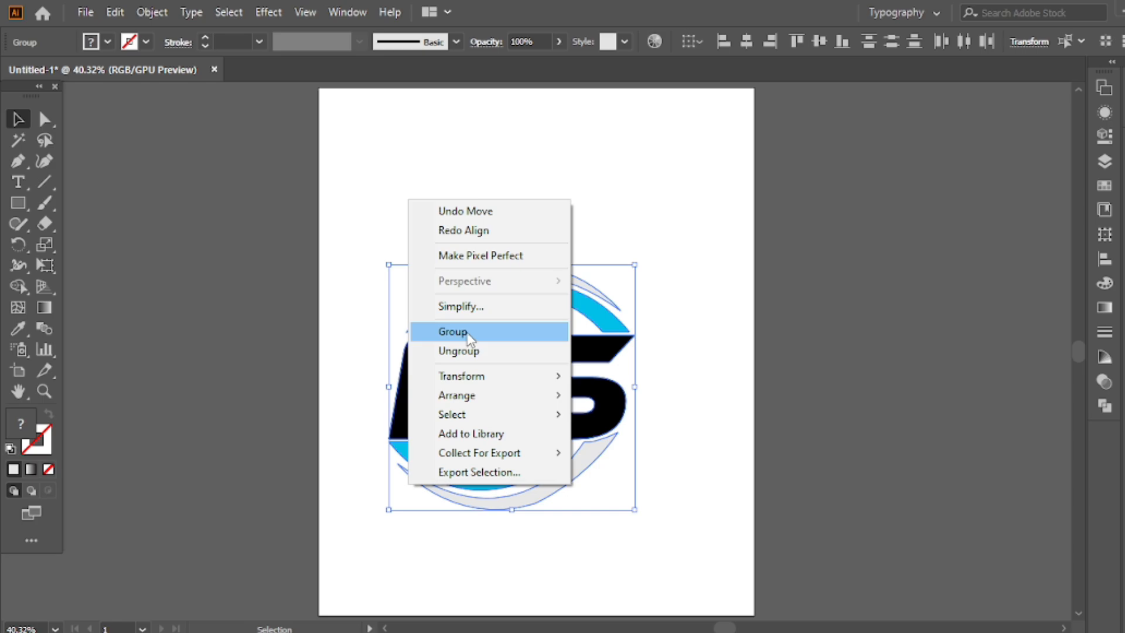
{"action": "left_click", "coordinate": [402, 226]}
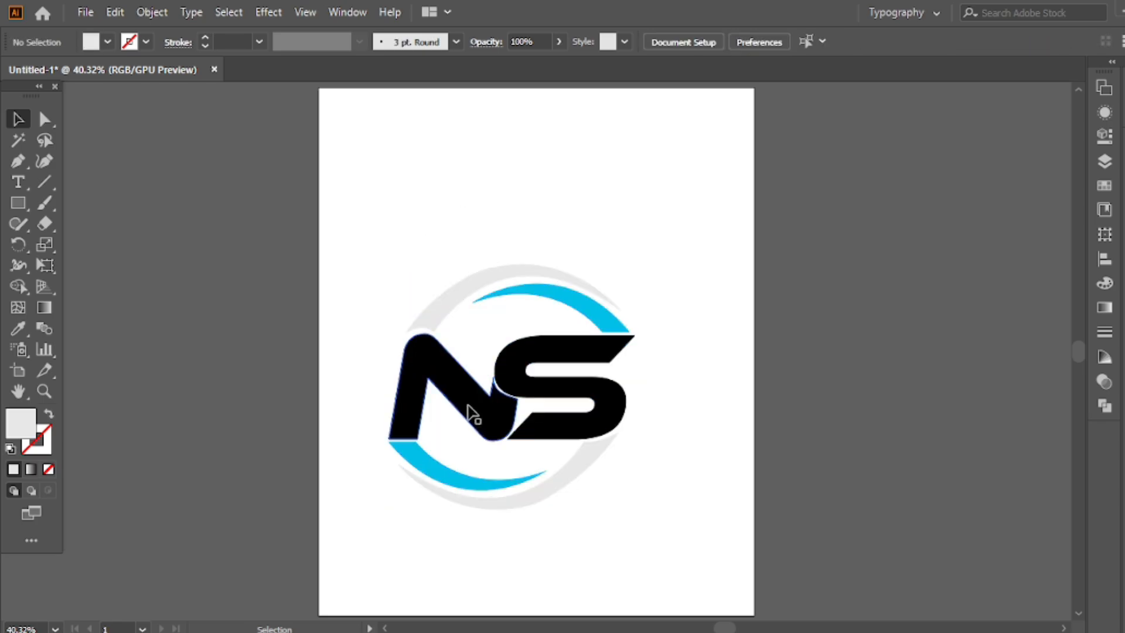
- Recolor the letter N with the light grey sampled from the upper grey arc
{"action": "left_click", "coordinate": [45, 119]}
{"action": "left_click", "coordinate": [461, 375]}
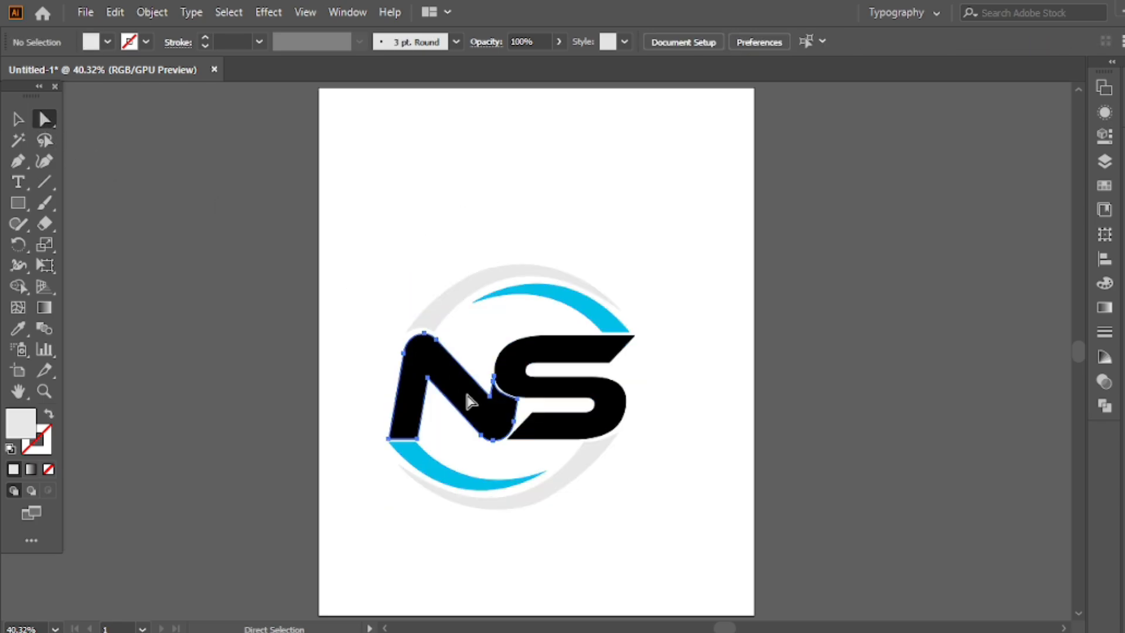
{"action": "key", "text": "i"}
{"action": "left_click", "coordinate": [464, 289]}
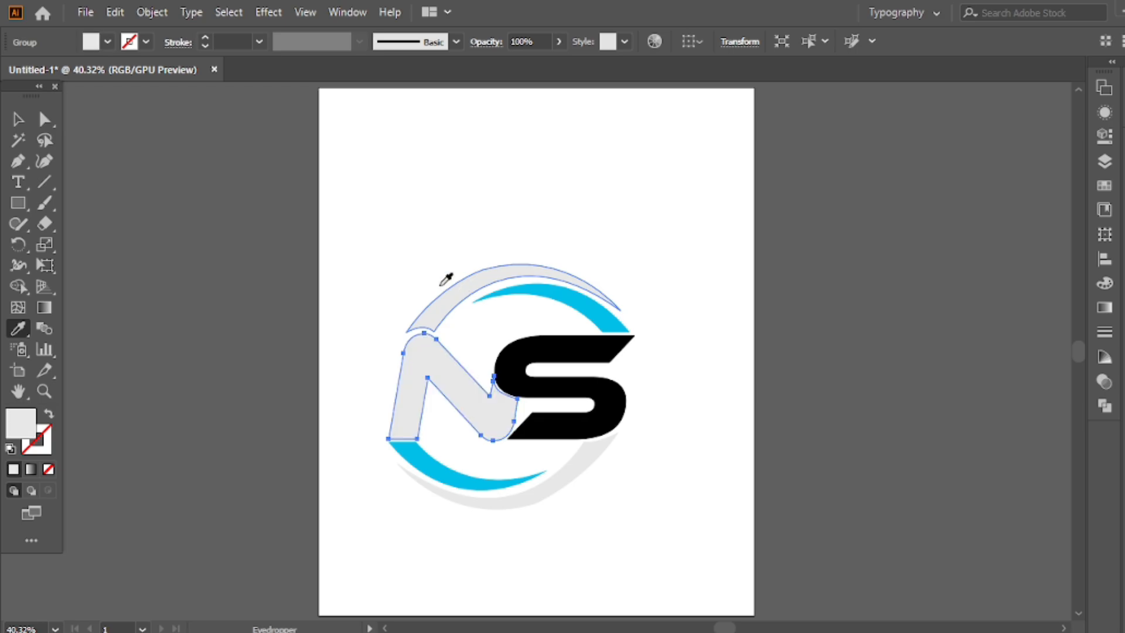
{"action": "key", "text": "v"}
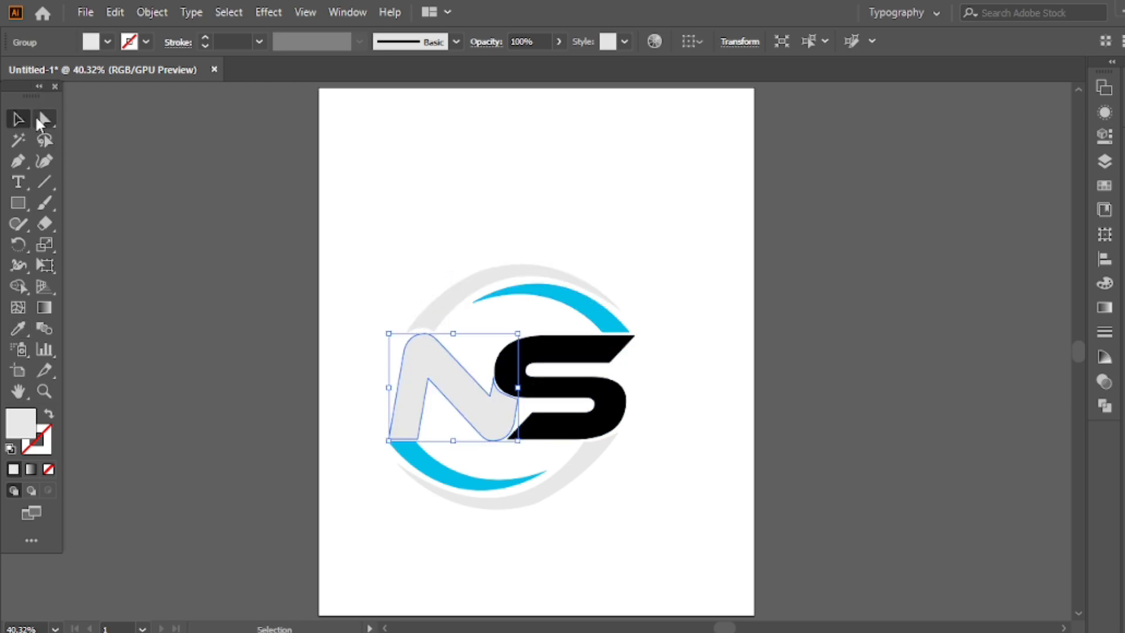
- Recolor the letter S with the blue sampled from the upper blue arc
{"action": "left_click", "coordinate": [36, 117]}
{"action": "left_click", "coordinate": [573, 397]}
{"action": "key", "text": "i"}
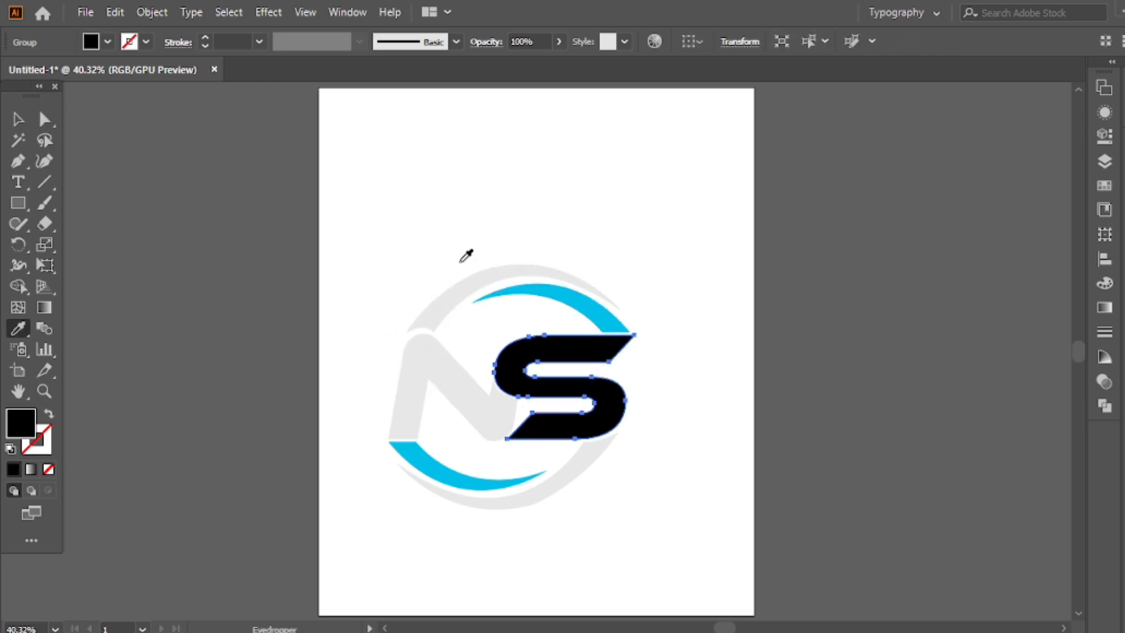
{"action": "left_click", "coordinate": [564, 295]}
{"action": "key", "text": "v"}
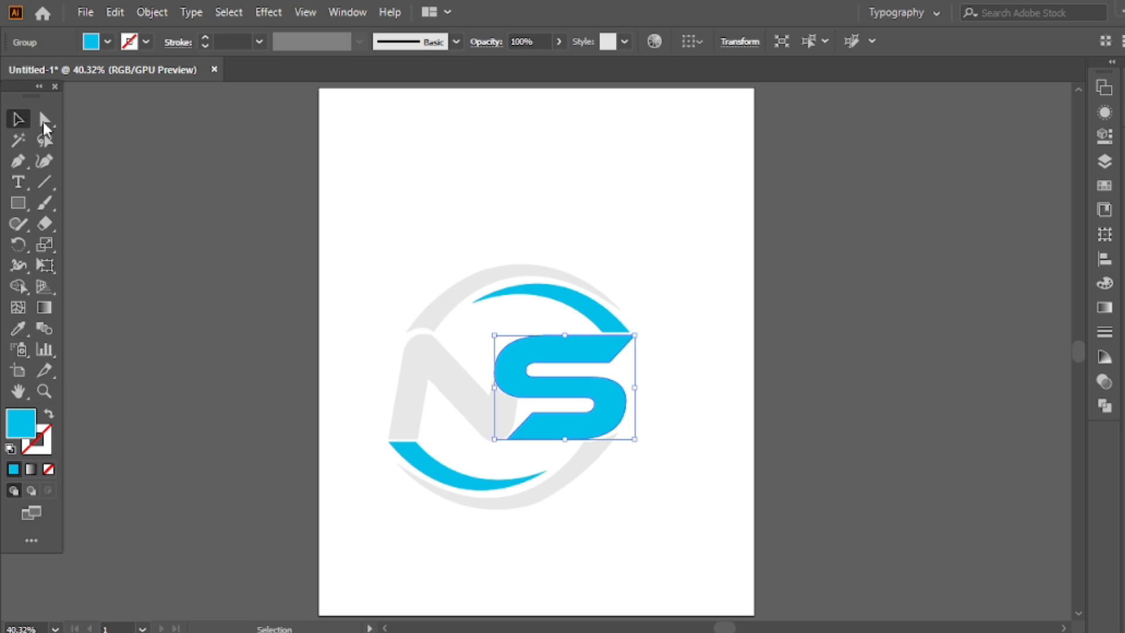
- Select both recolored letters with all four arcs and group them into one logo
{"action": "left_click_drag", "start_coordinate": [370, 213], "coordinate": [639, 531]}
{"action": "right_click", "coordinate": [377, 149]}
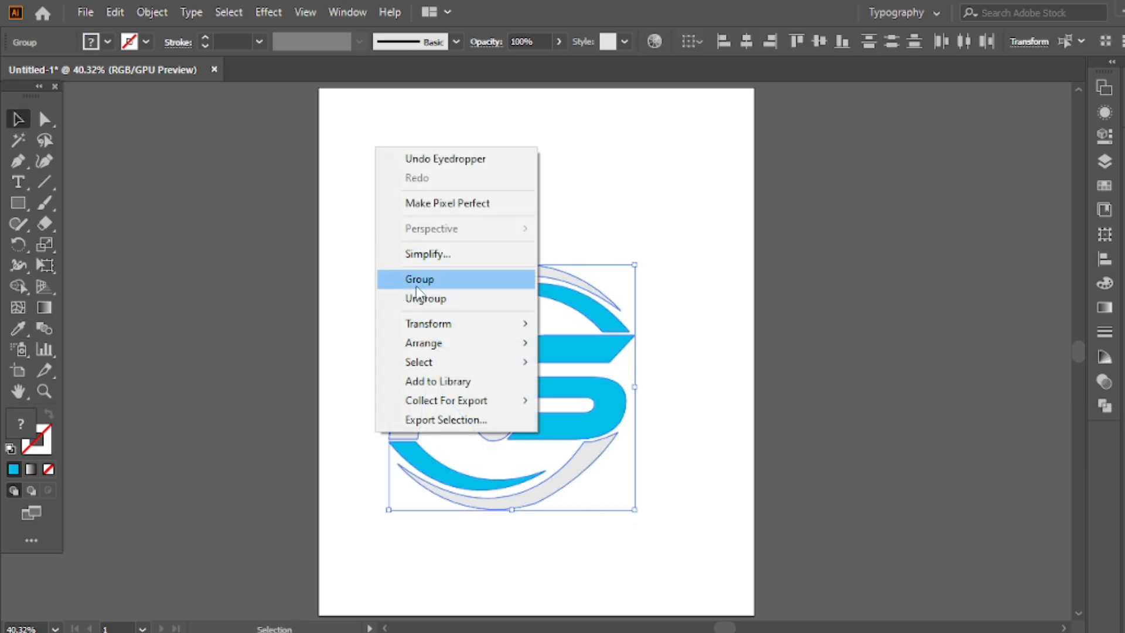
{"action": "left_click", "coordinate": [417, 284]}
{"action": "left_click", "coordinate": [649, 344]}
- Center the logo group horizontally and vertically on the artboard
{"action": "left_click", "coordinate": [578, 309]}
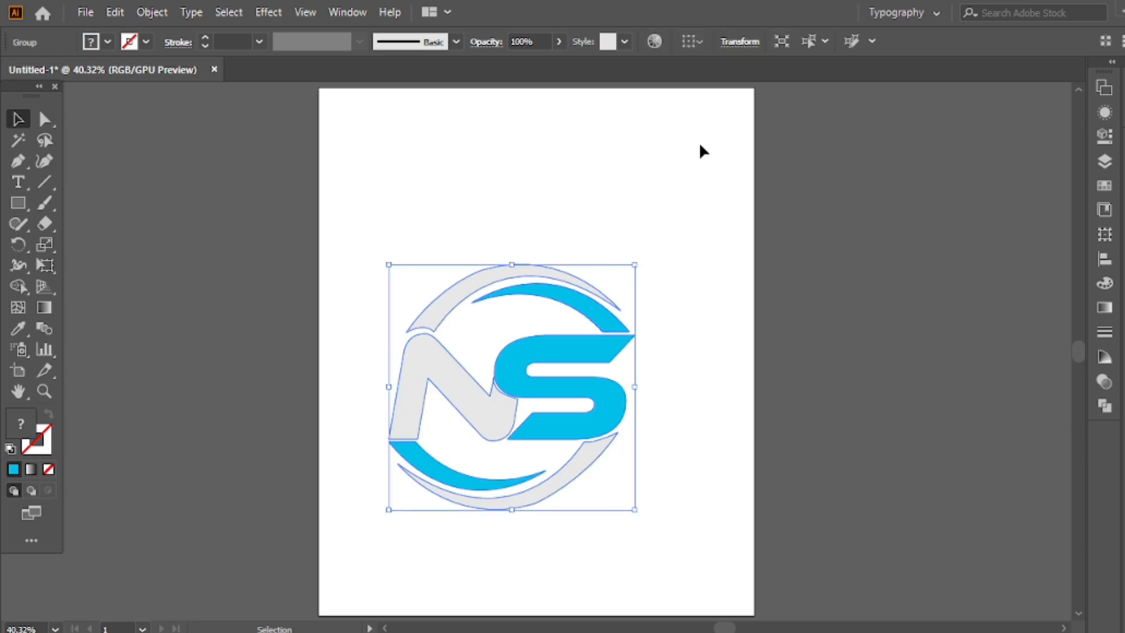
{"action": "left_click", "coordinate": [692, 41]}
{"action": "left_click", "coordinate": [708, 99]}
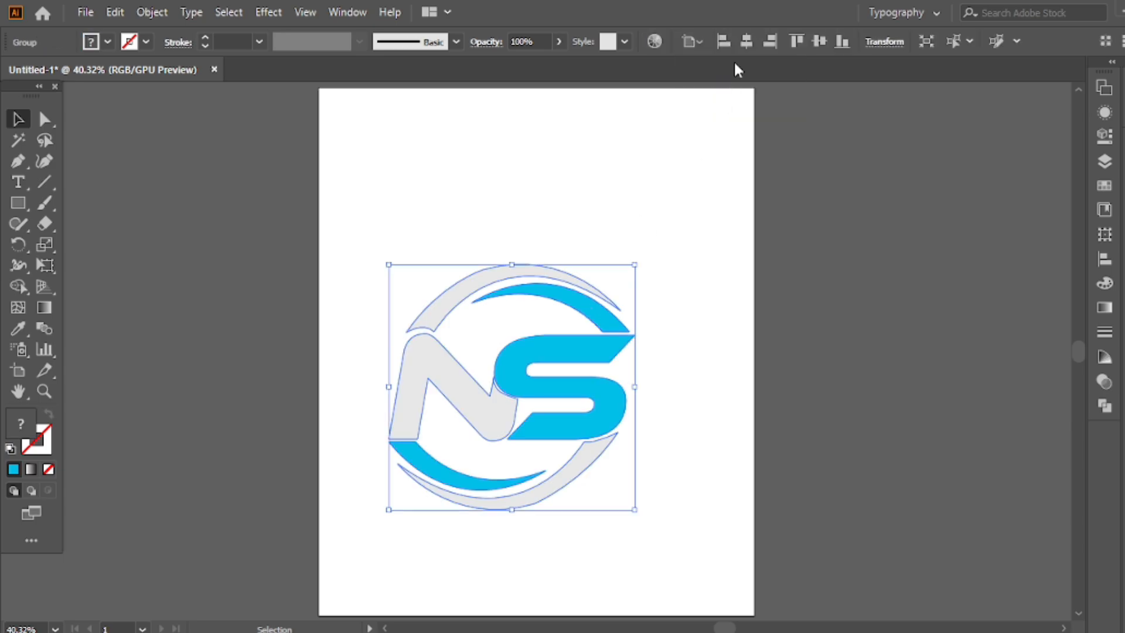
{"action": "left_click", "coordinate": [747, 41]}
{"action": "left_click", "coordinate": [819, 42]}
{"action": "left_click", "coordinate": [632, 146]}
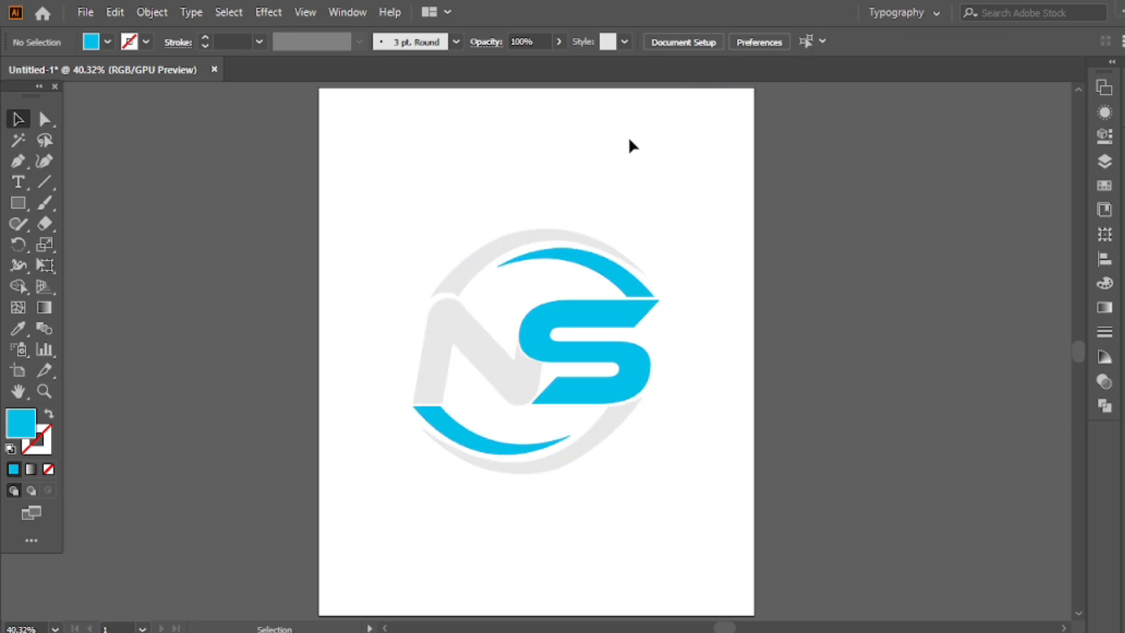
- Copy the grouped NS logo and switch to the 3d glass window logo mockup in Photoshop
{"action": "left_click", "coordinate": [479, 319]}
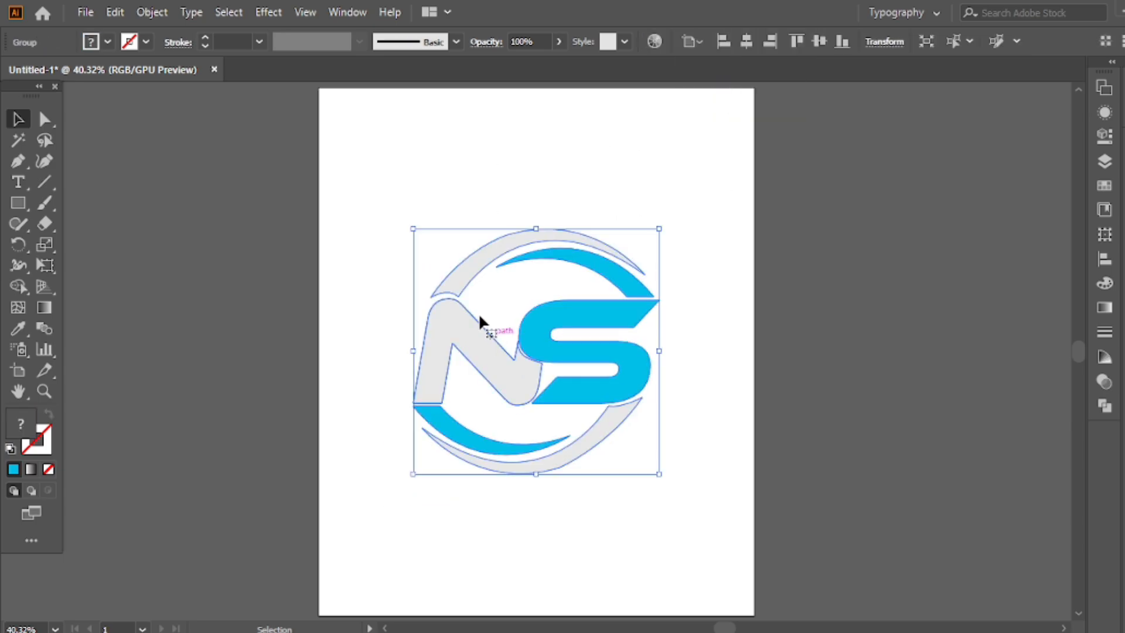
{"action": "left_click", "coordinate": [115, 13]}
{"action": "left_click", "coordinate": [176, 97]}
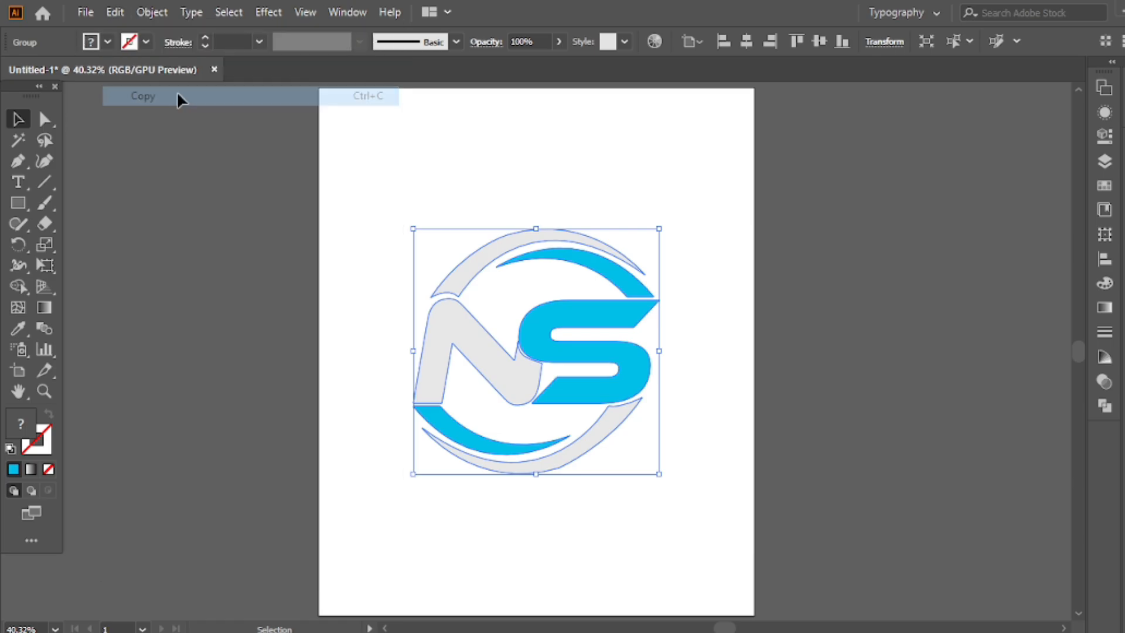
{"action": "key", "text": "alt+Tab"}
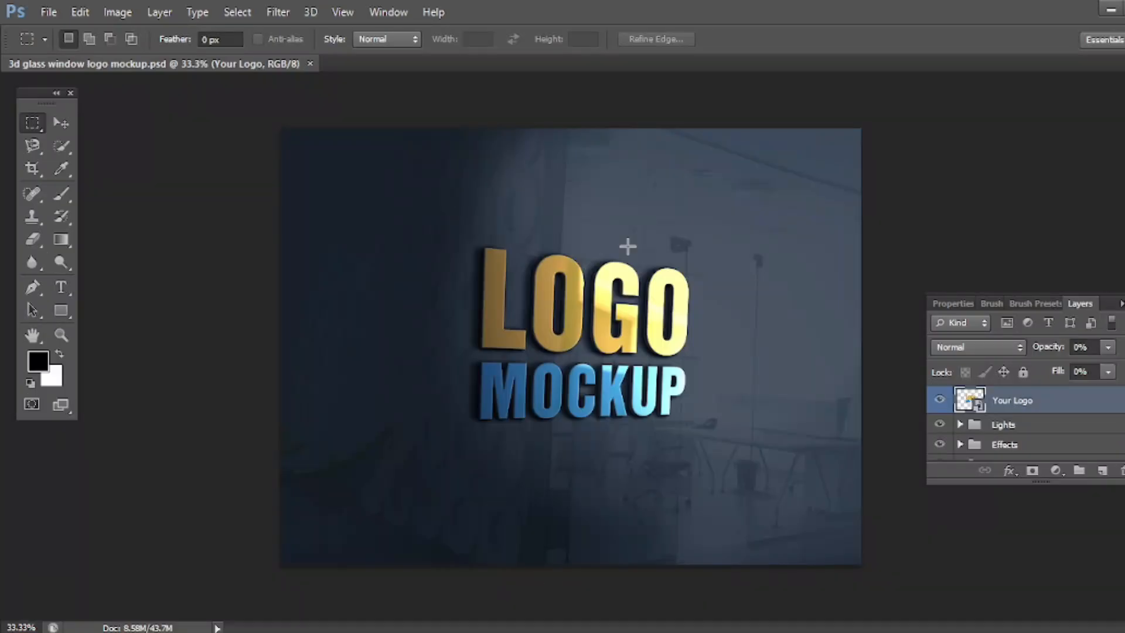
- Open the contents of the Your Logo smart object and hide its Preview logo layer
{"action": "double_click", "coordinate": [967, 404]}
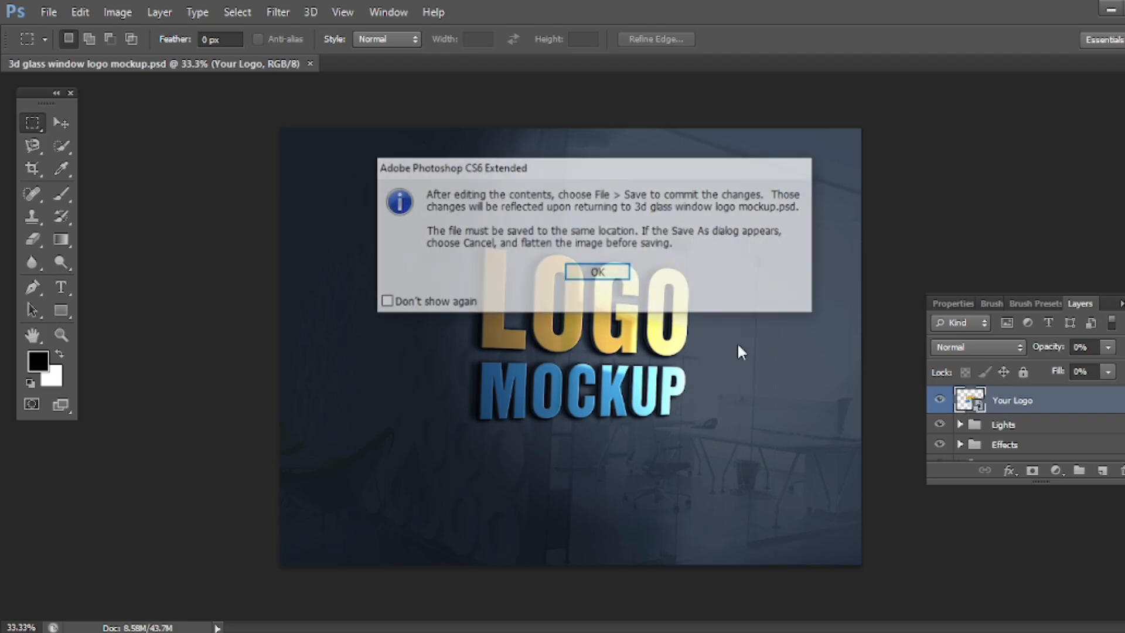
{"action": "left_click", "coordinate": [599, 274]}
{"action": "left_click_drag", "start_coordinate": [531, 83], "coordinate": [628, 65]}
{"action": "left_click", "coordinate": [939, 429]}
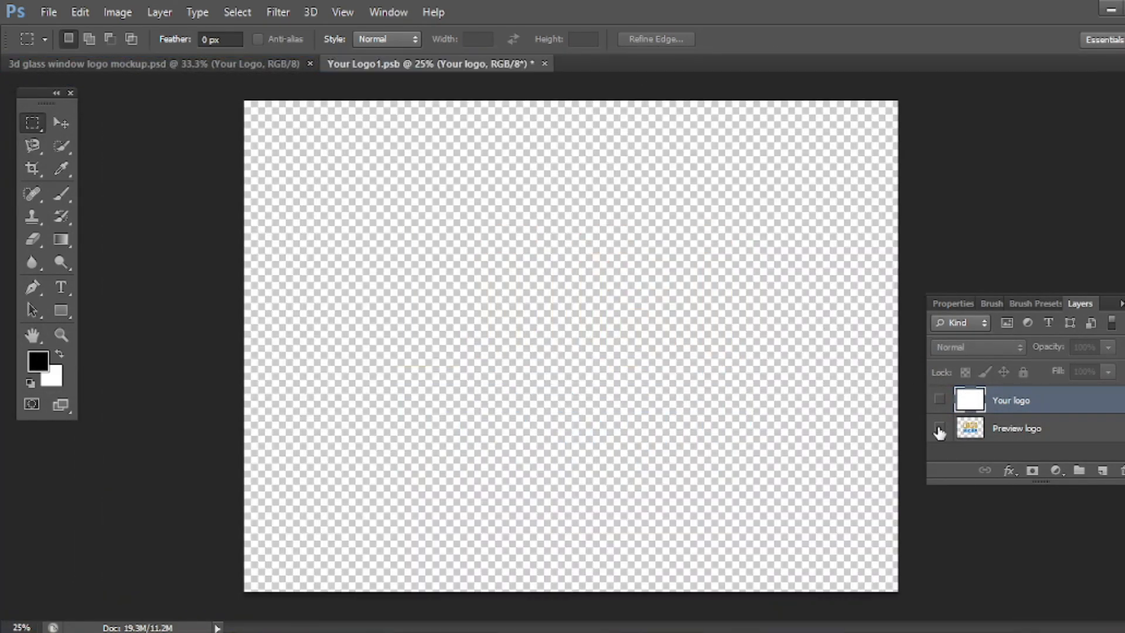
- Paste the NS logo into the smart object and enlarge it to fill most of the canvas height
{"action": "key", "text": "ctrl+v"}
{"action": "left_click", "coordinate": [650, 210]}
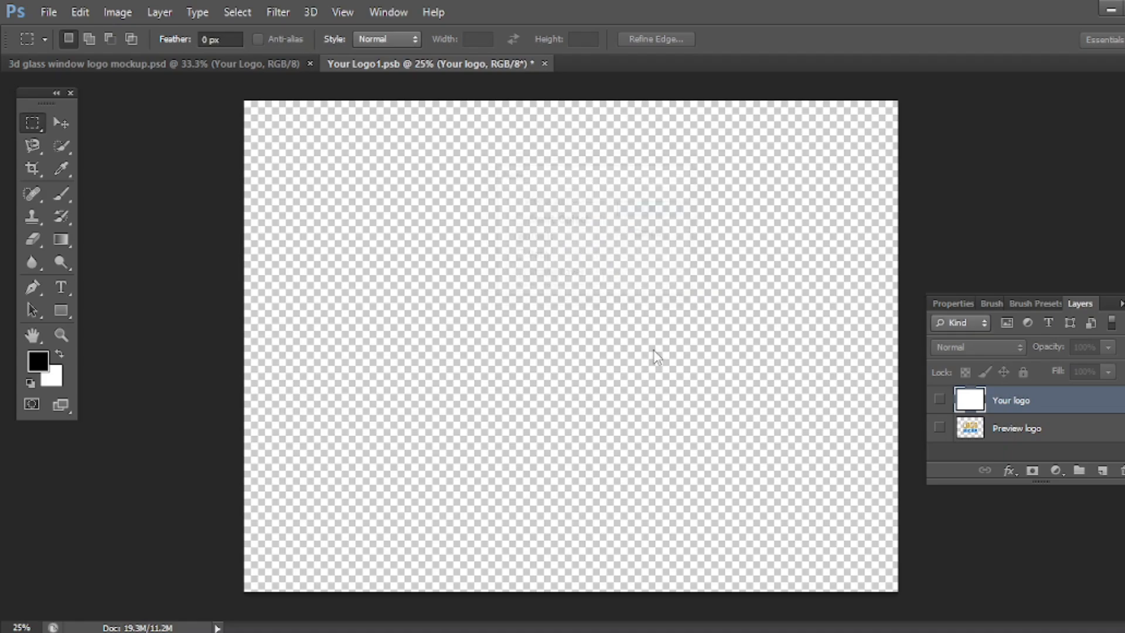
{"action": "left_click_drag", "start_coordinate": [635, 403], "coordinate": [753, 527]}
{"action": "left_click", "coordinate": [876, 39]}
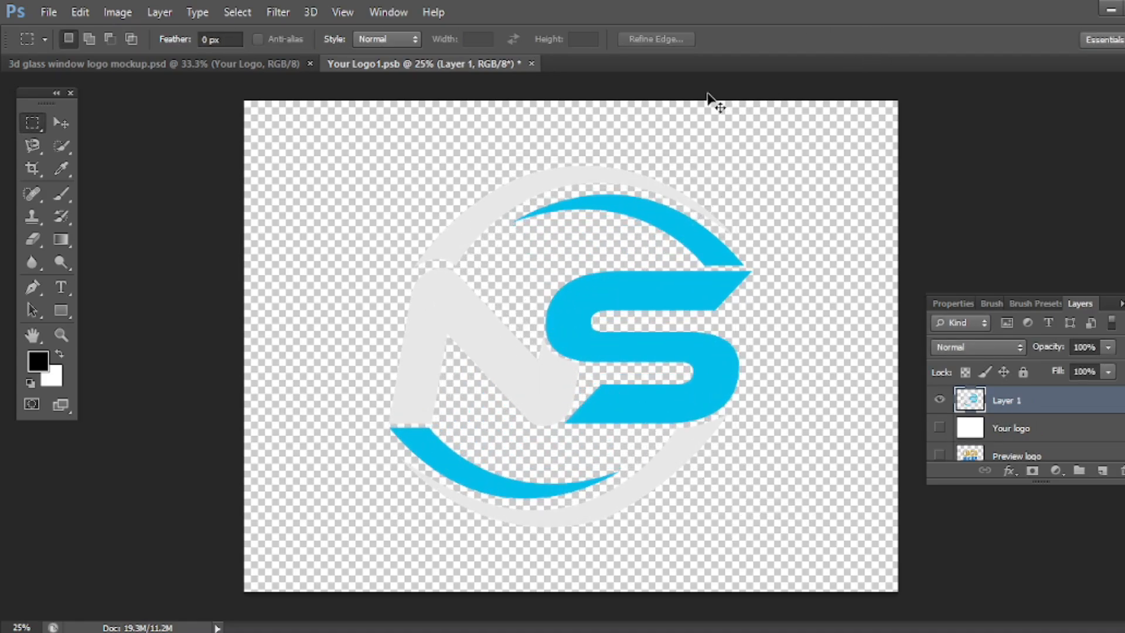
- Close the smart object document and save its changes to update the mockup
{"action": "key", "text": "ctrl+w"}
{"action": "left_click", "coordinate": [461, 237]}
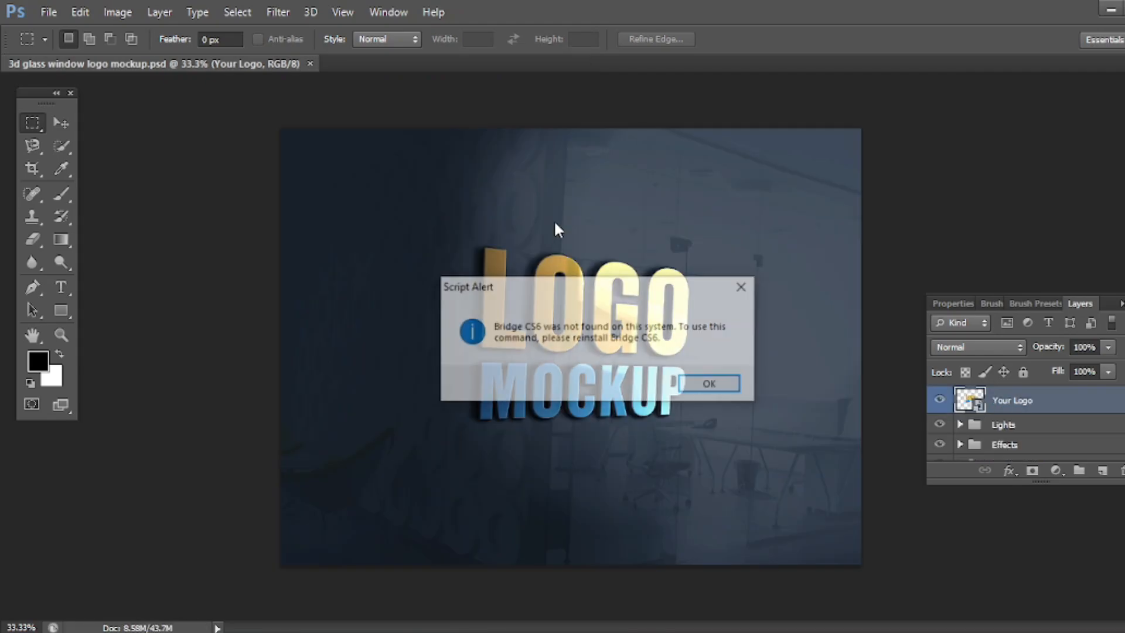
{"action": "key", "text": "Return"}
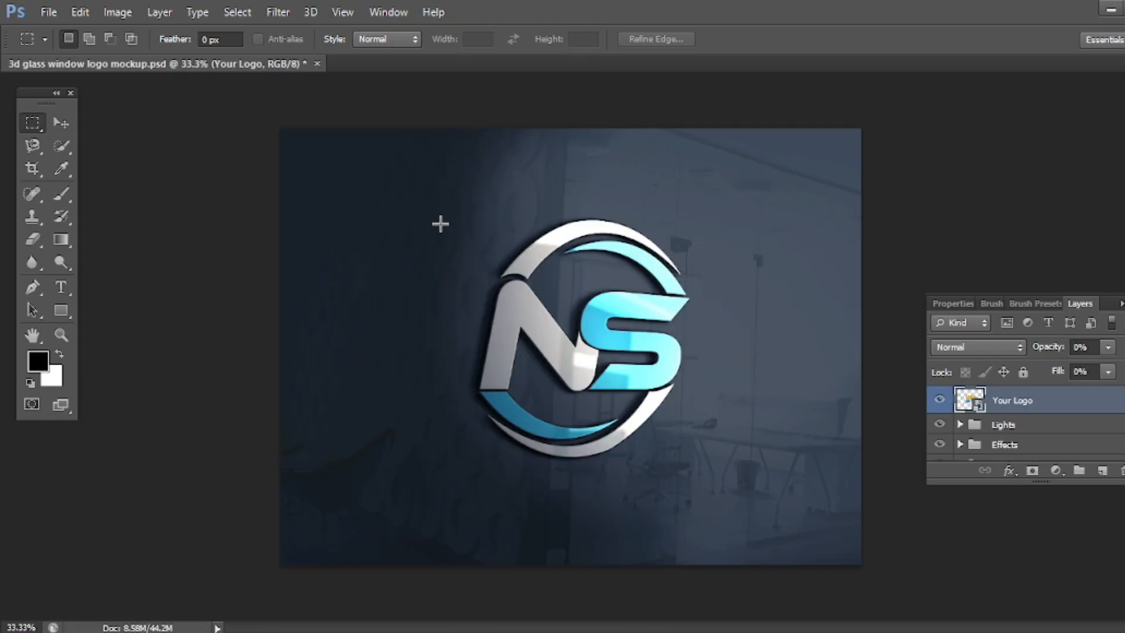